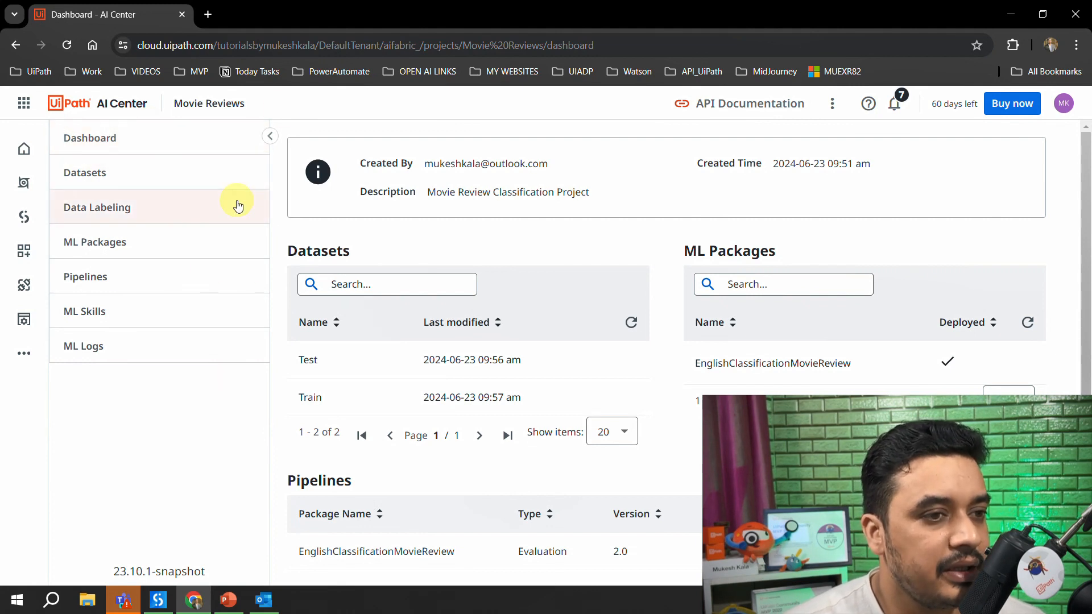
- Update the MovieSkill_Classification ML skill's current deployment to be public, with undeployment after 1 Week of inactivity
click(117, 322)
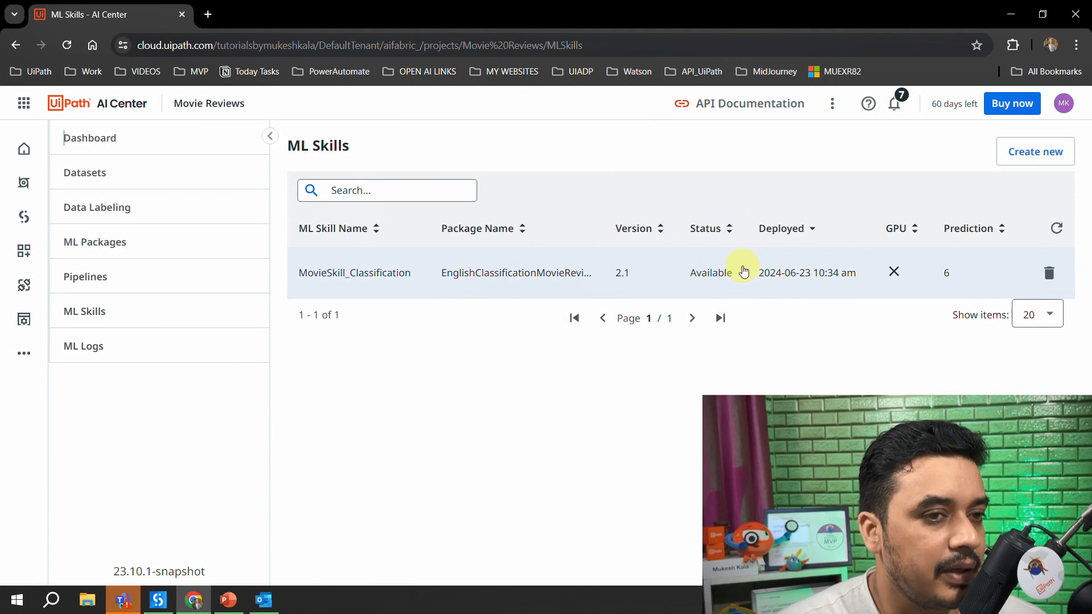
click(428, 290)
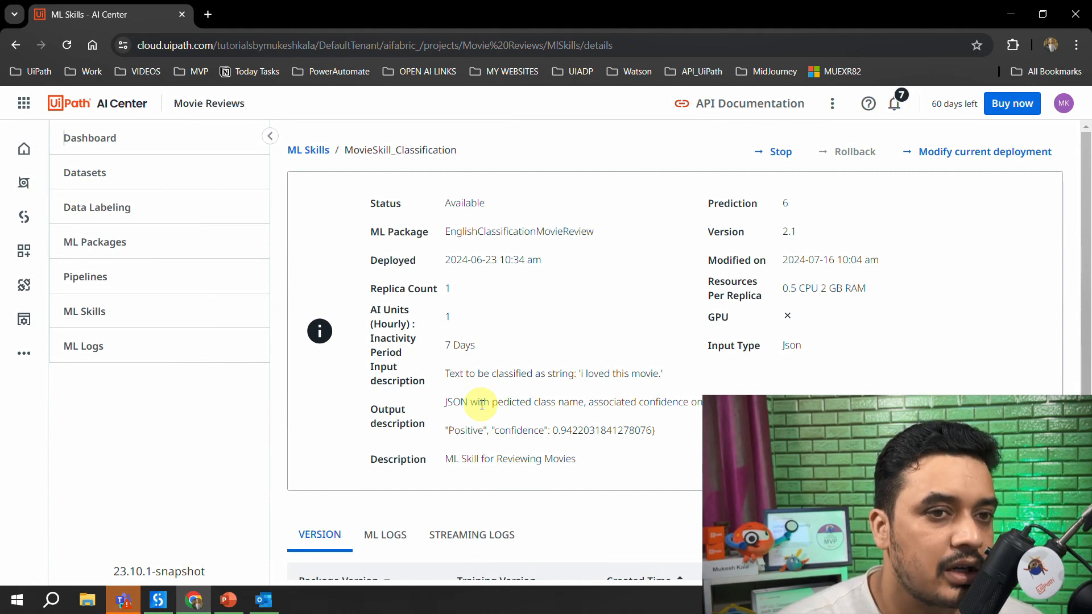
click(966, 161)
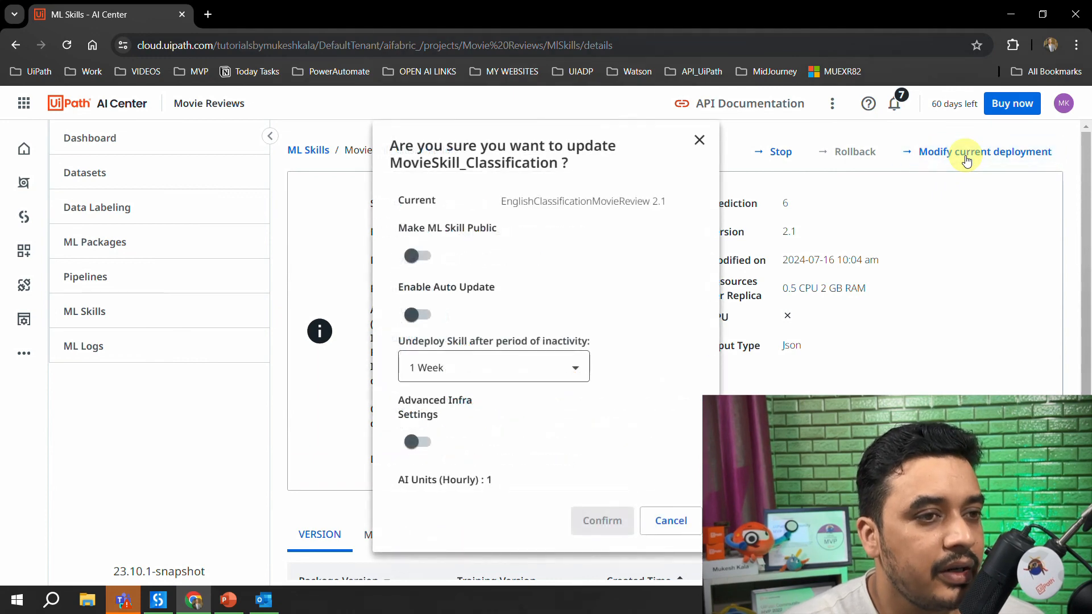
click(426, 257)
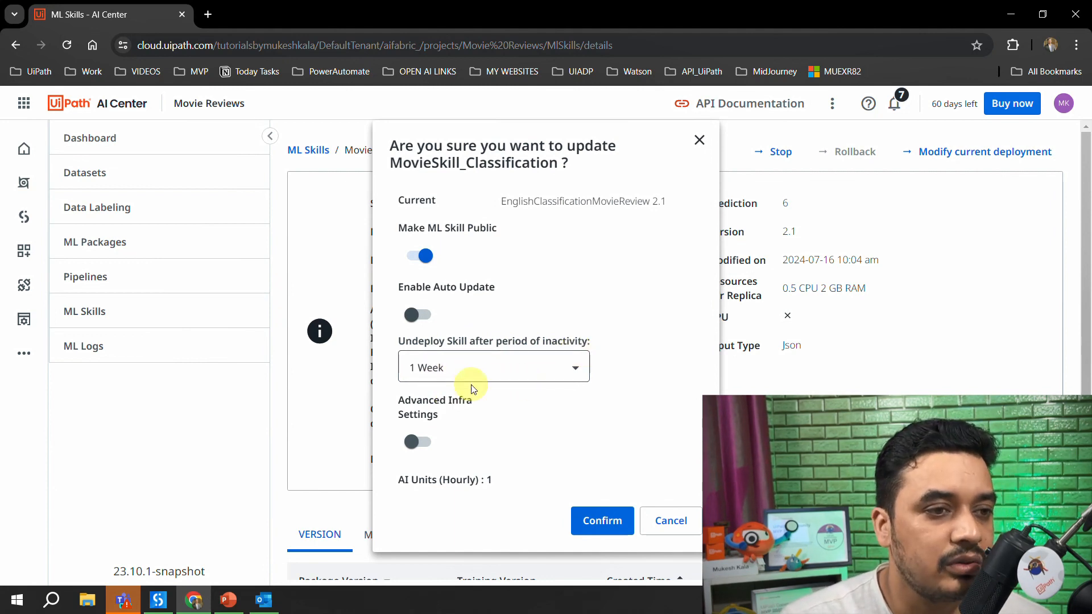
click(446, 367)
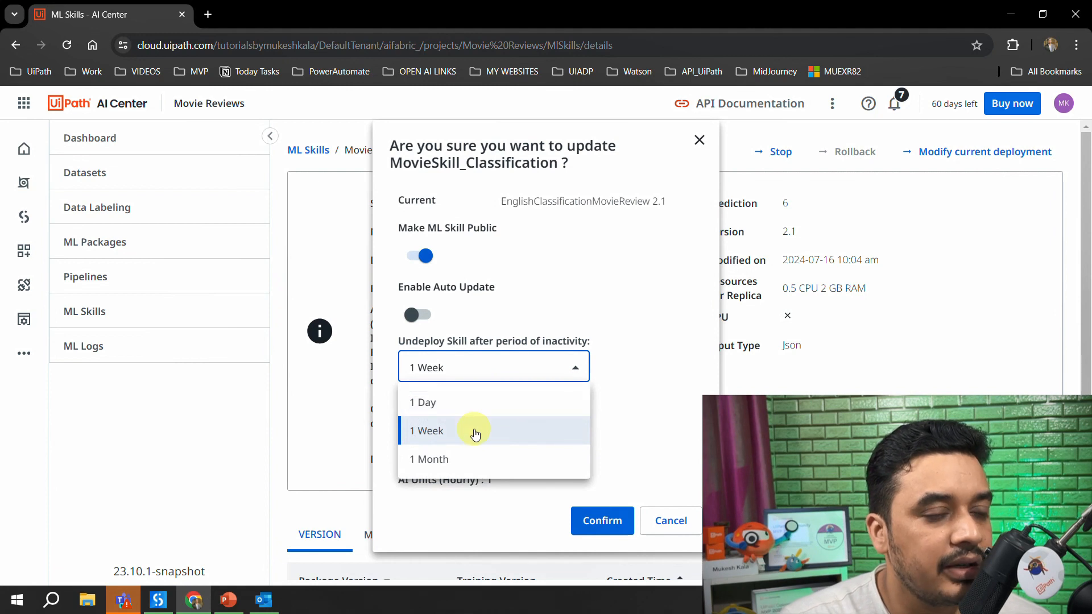
click(475, 434)
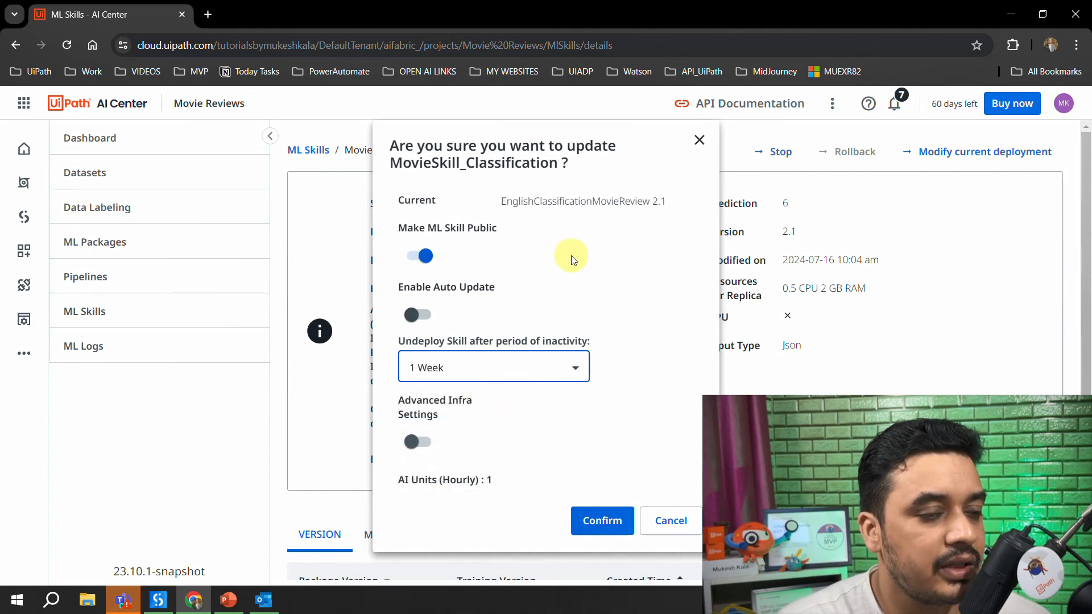
click(592, 522)
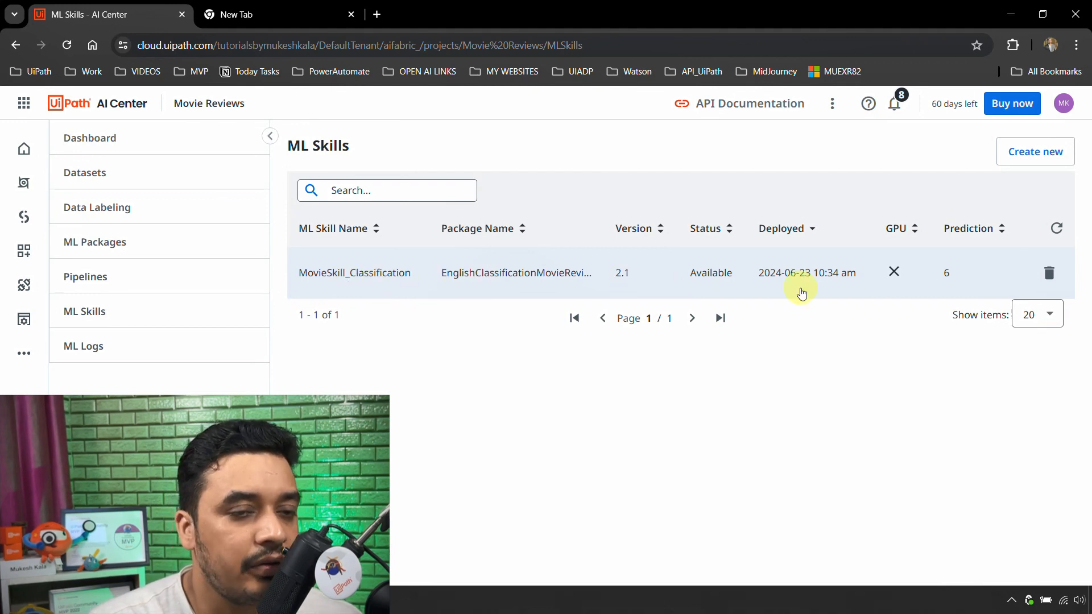
- Examine the MovieSkill_Classification skill's API key and URL details, and check its public deployment setting without updating it
click(449, 293)
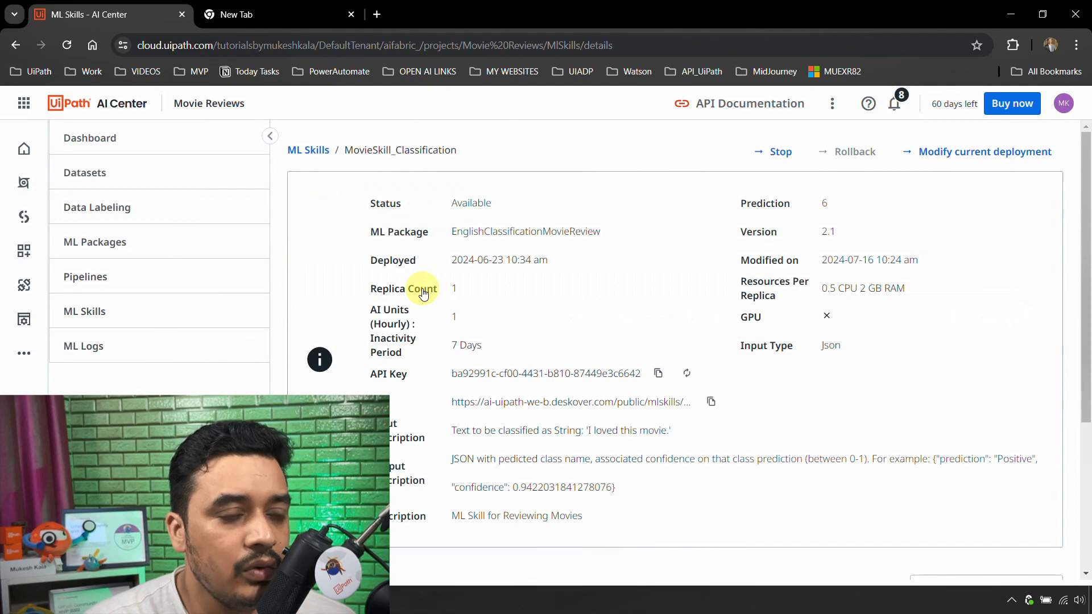
scroll(648, 255, down, 2)
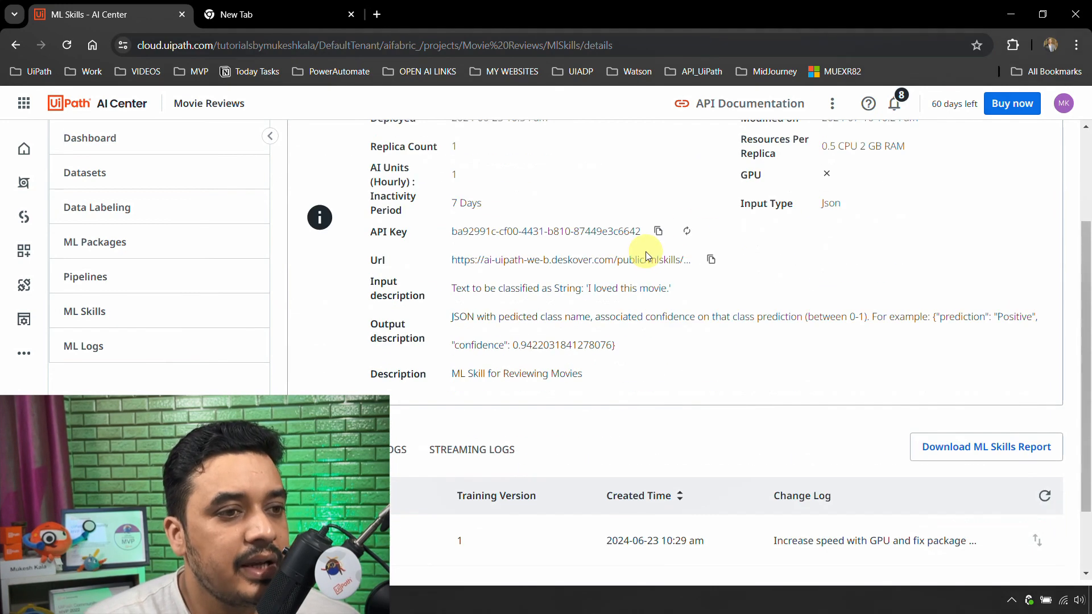
scroll(398, 267, up, 1)
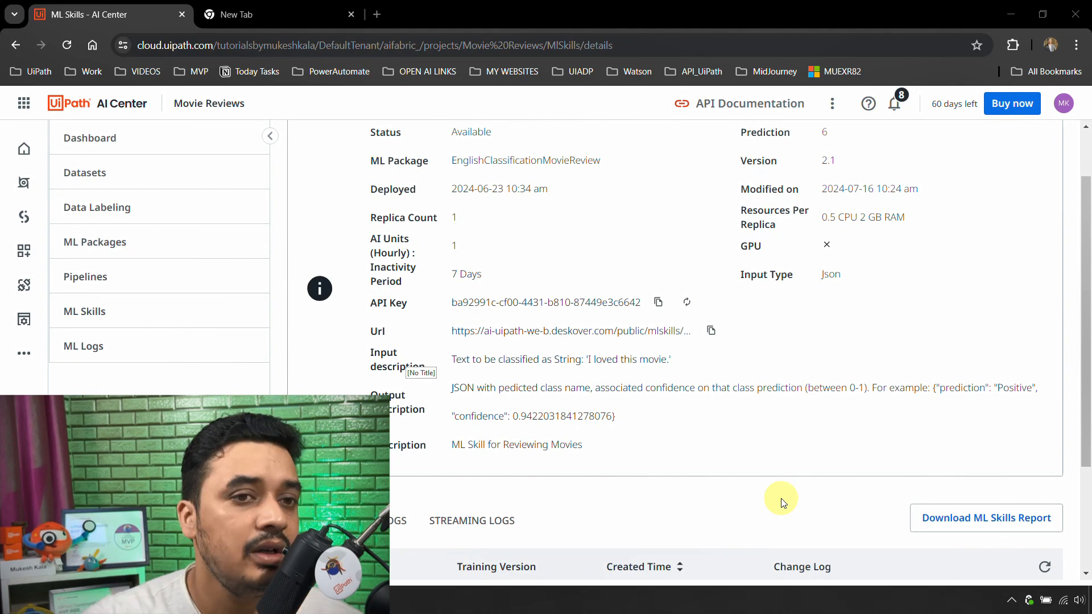
scroll(887, 478, up, 2)
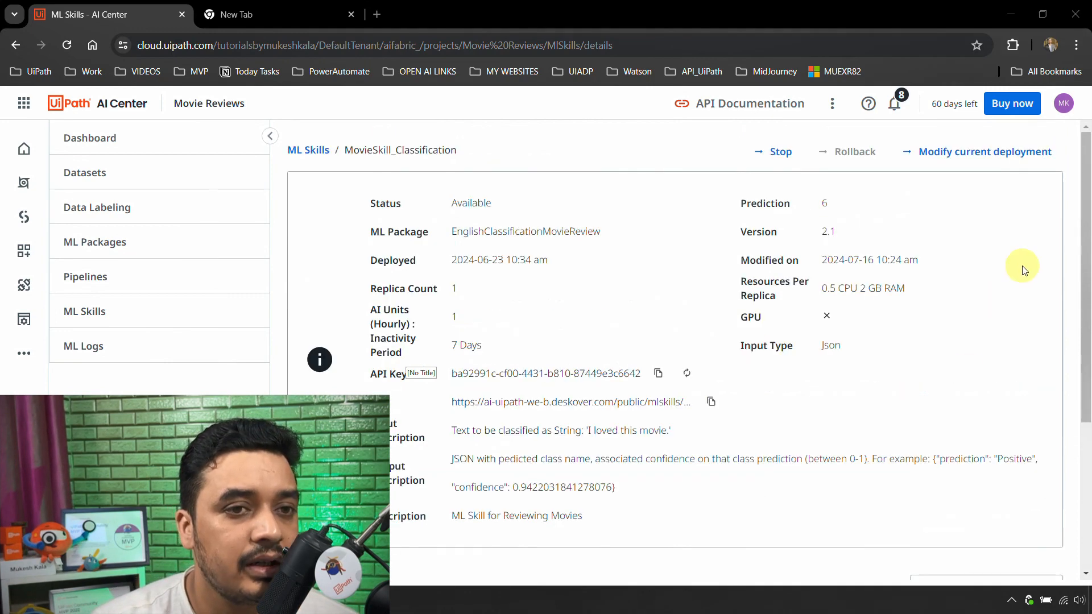
click(1010, 153)
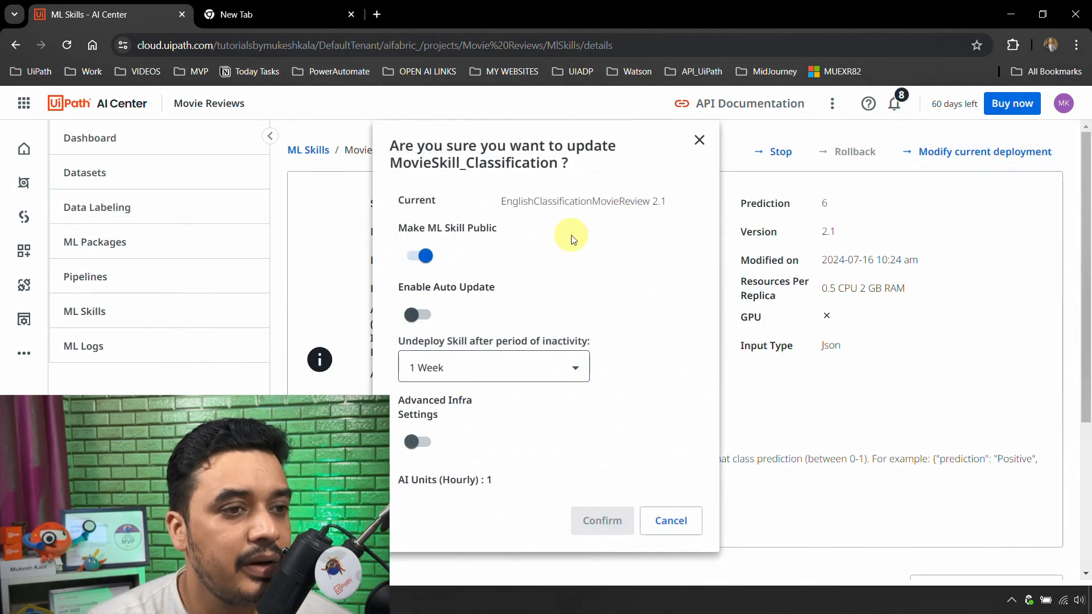
click(422, 258)
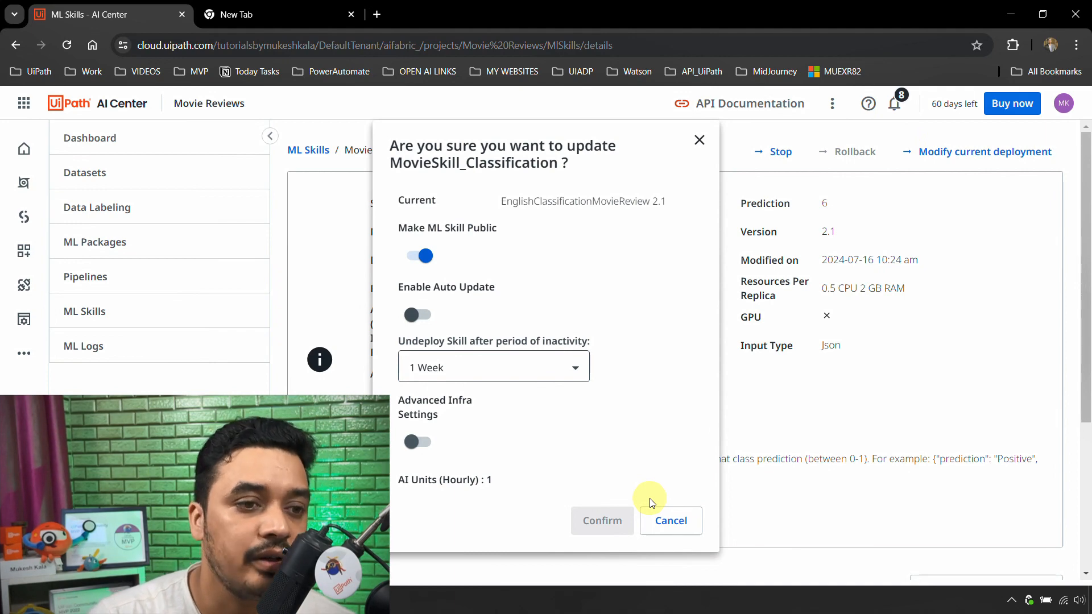
click(670, 520)
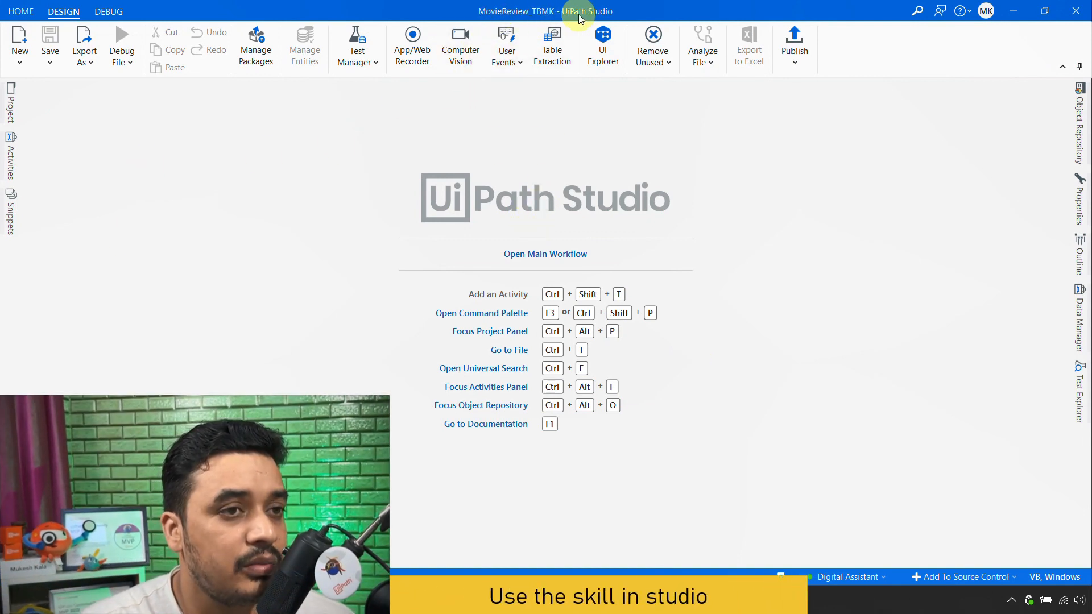
- In UiPath Studio, open the MovieReview_TBMK project's main workflow and expand the Main Sequence inside the Try Catch
click(12, 105)
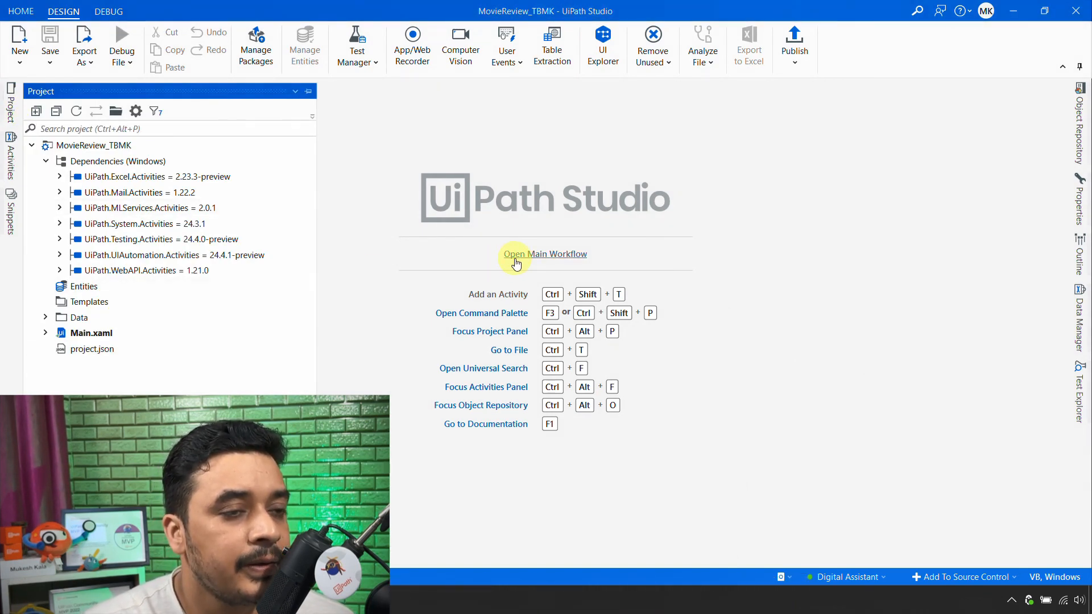
click(516, 262)
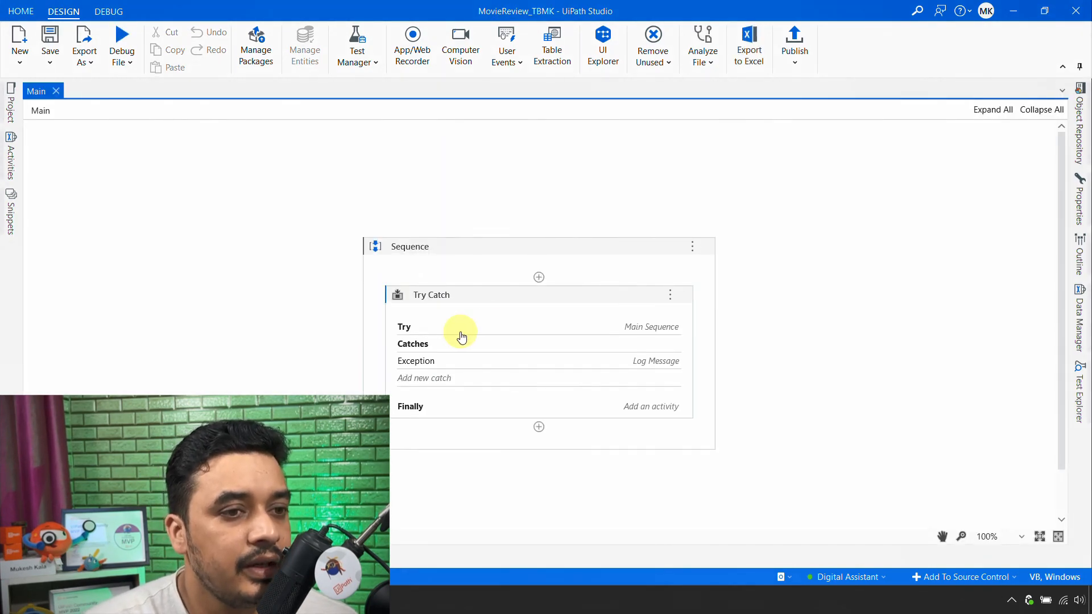
double_click(459, 334)
click(679, 334)
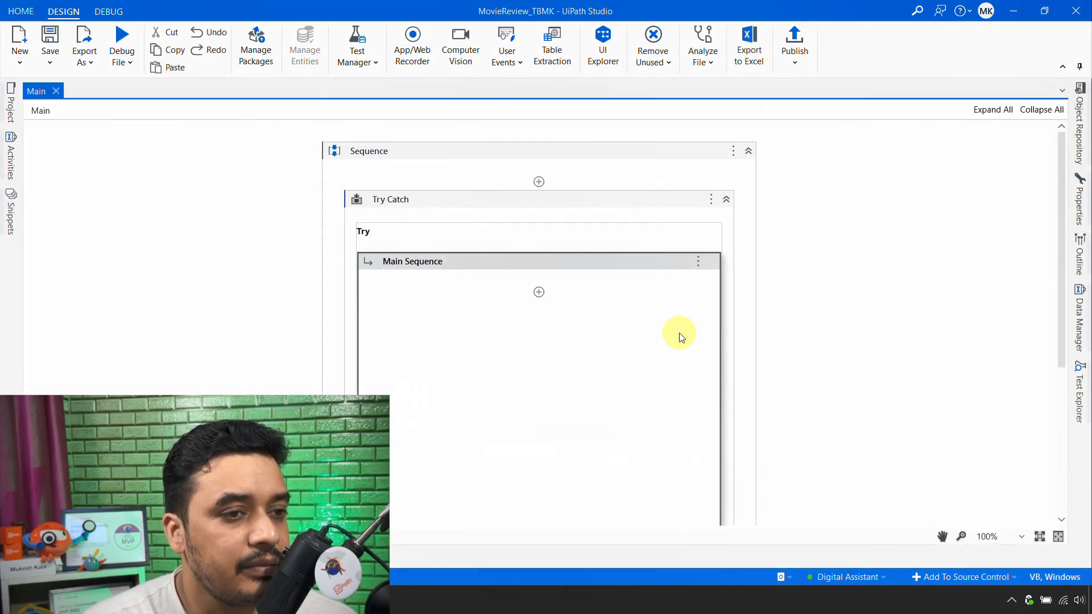
scroll(830, 344, down, 5)
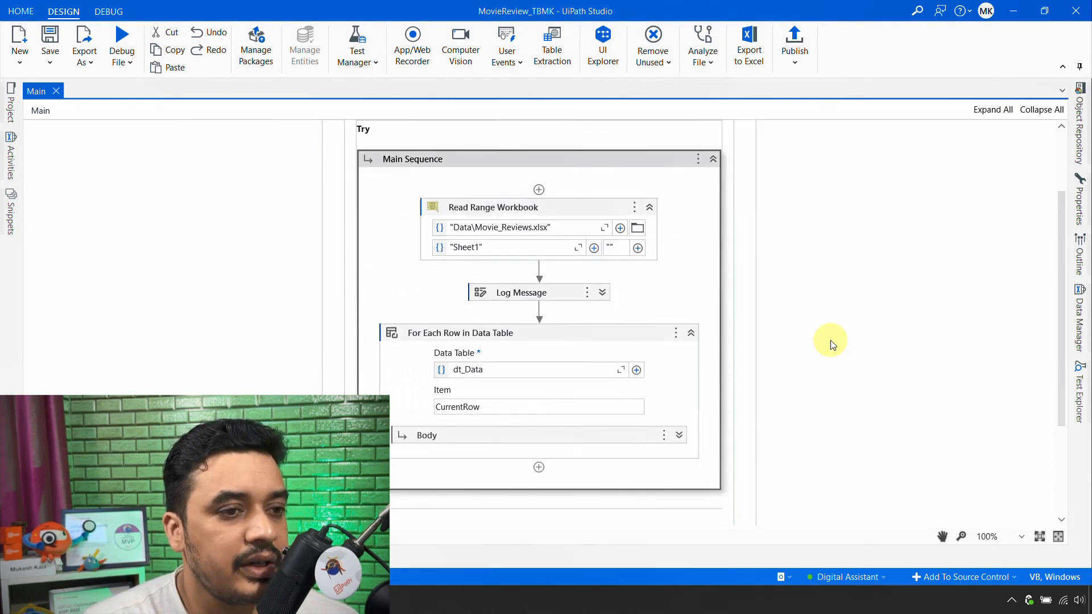
- Expand the For Each Row body and its MLSkill activity, and examine the available Connection Mode options
click(678, 284)
scroll(846, 325, down, 3)
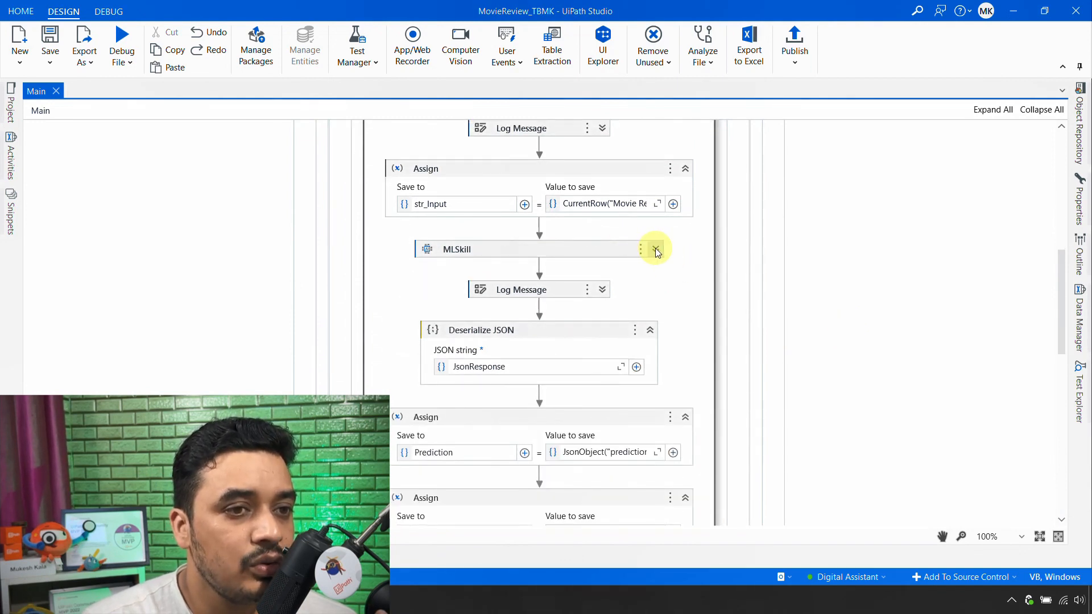
click(655, 250)
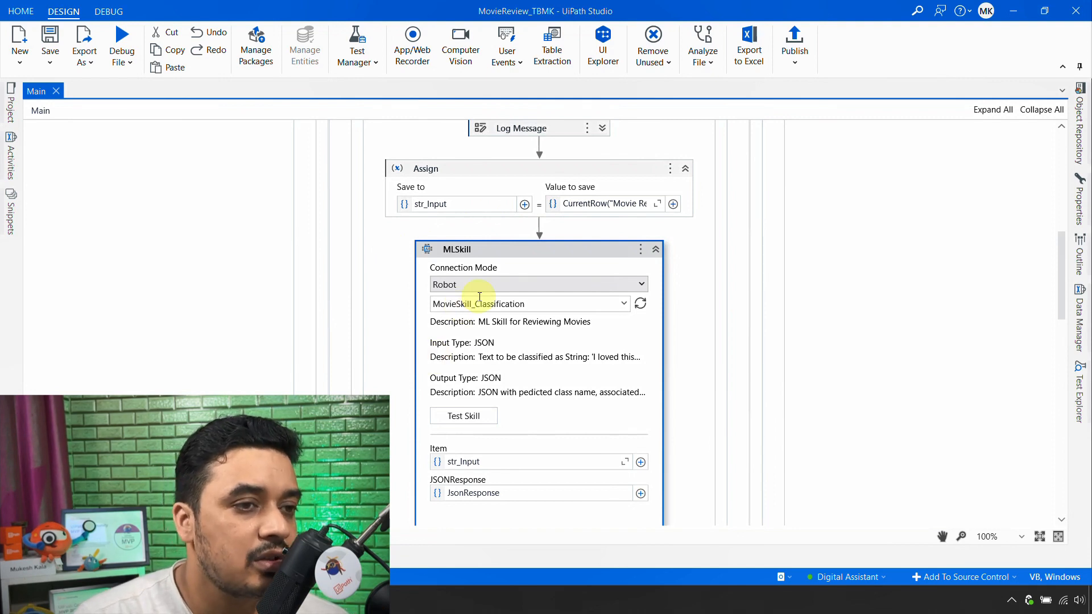
click(462, 284)
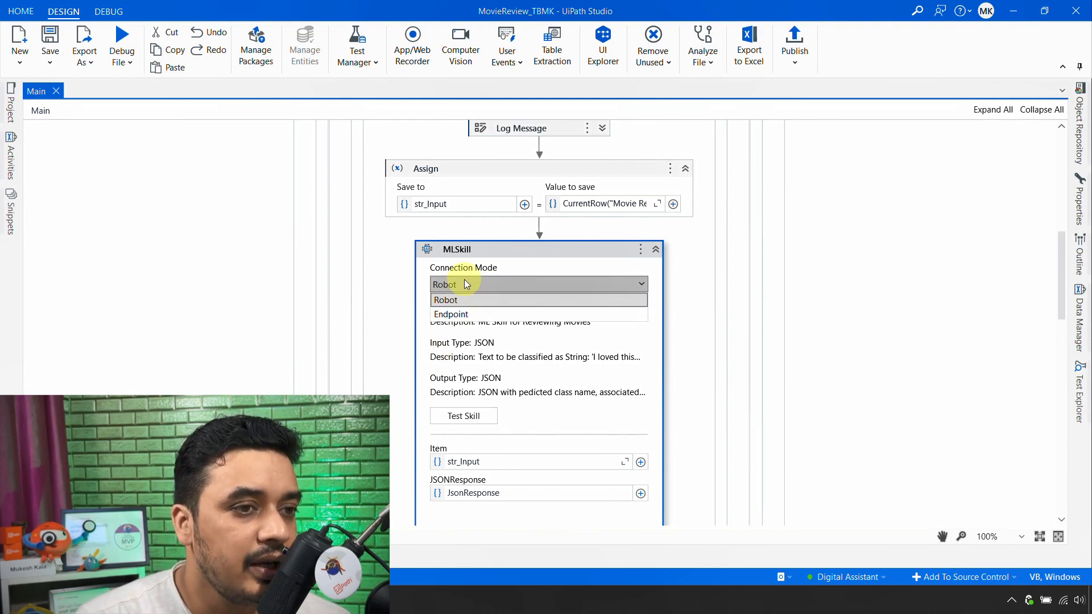
click(856, 336)
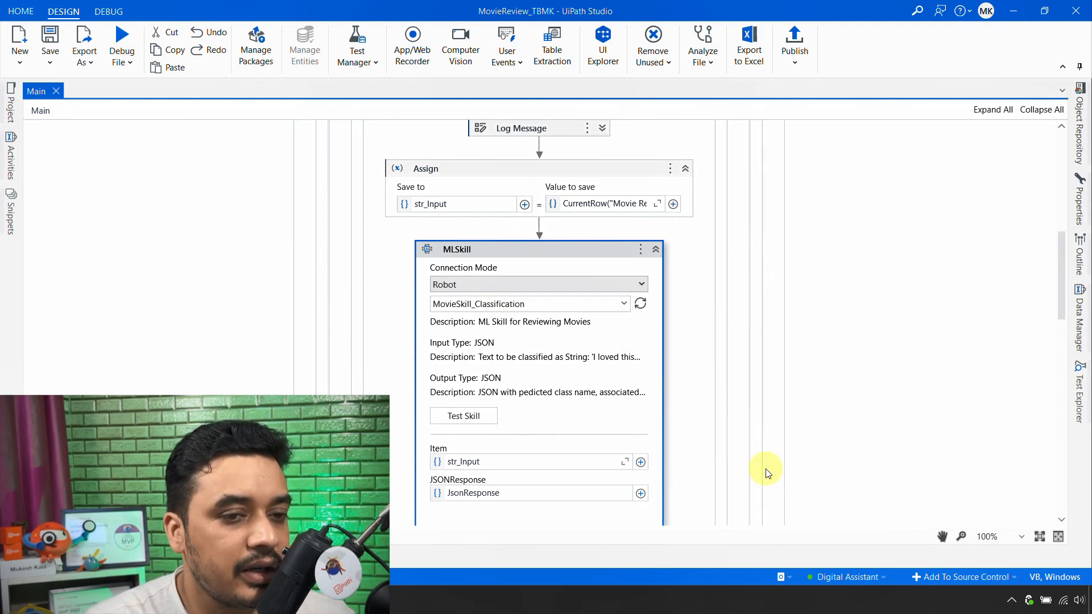
- Check the skill's details in AI Center, return to UiPath Studio and collapse the MLSkill activity
mouse_move(855, 575)
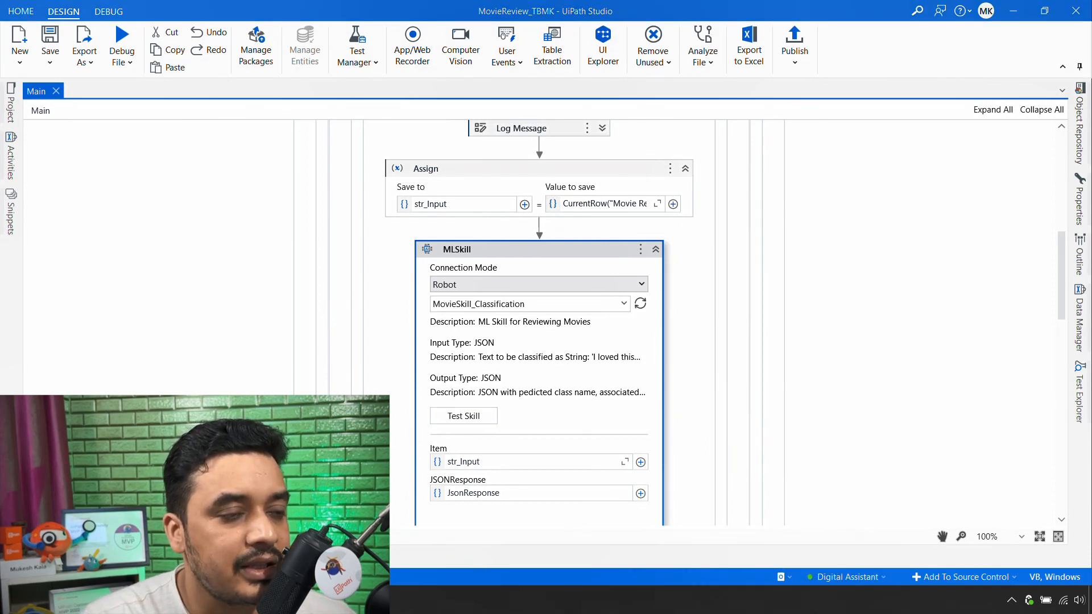
key(alt+Tab)
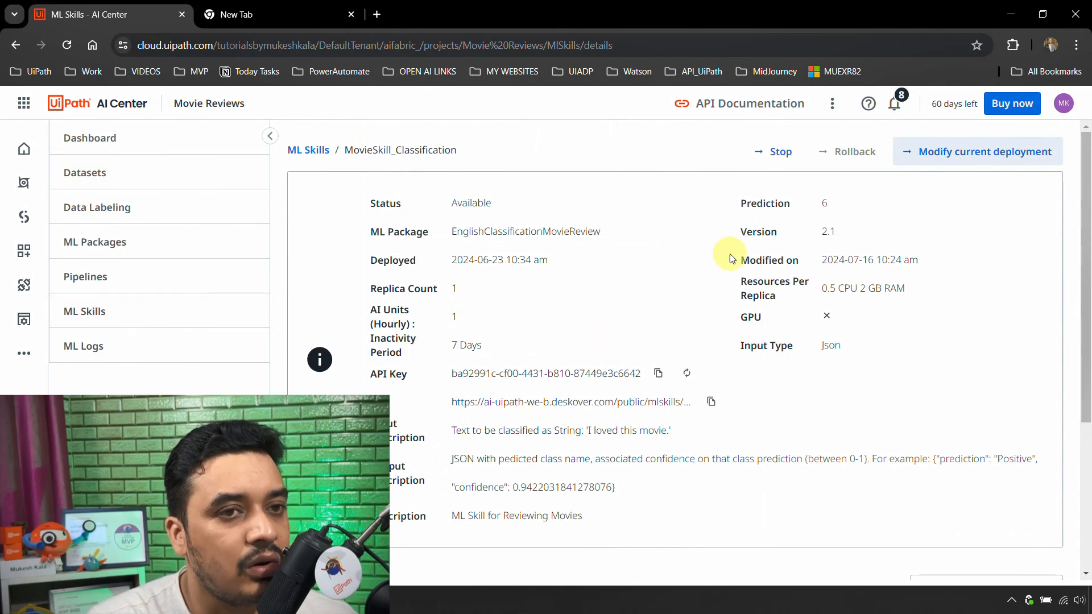
click(1010, 15)
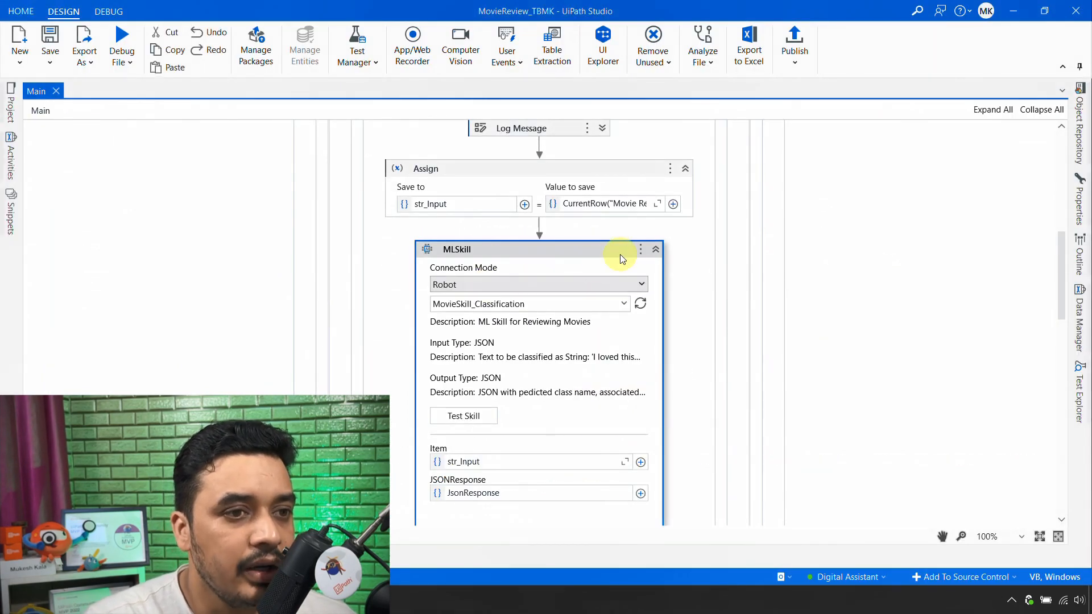
click(656, 249)
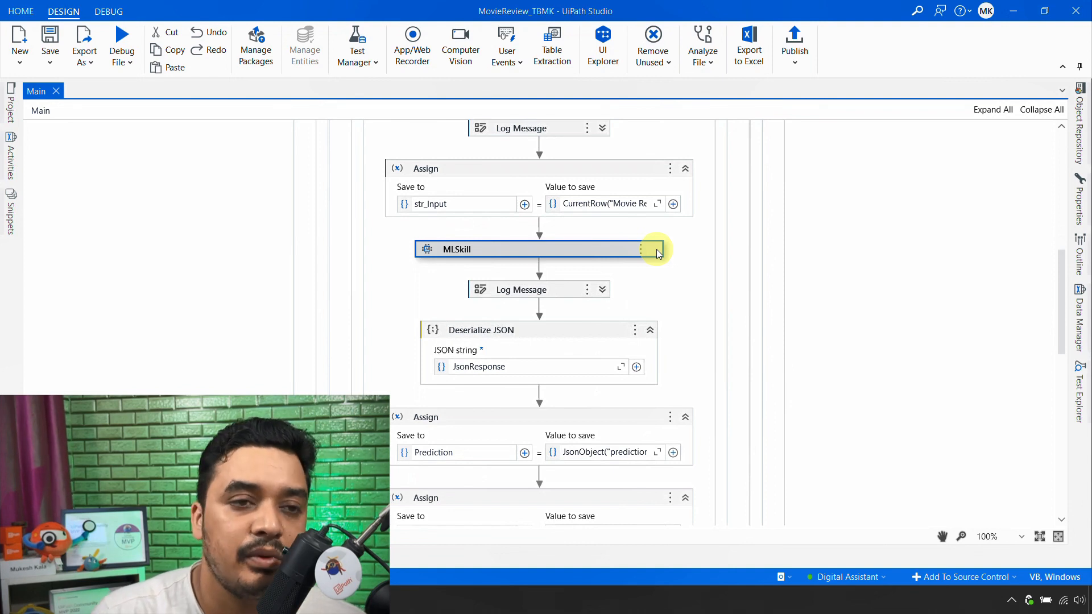
scroll(151, 216, up, 3)
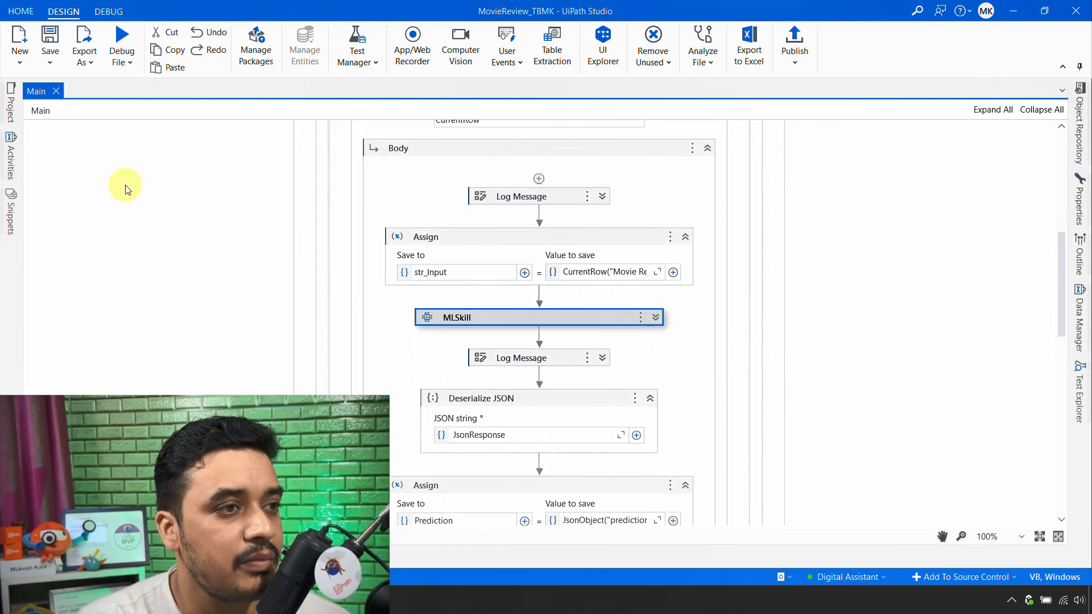
- Check the UiPath.MLServices.Activities package among the project's dependencies
click(4, 111)
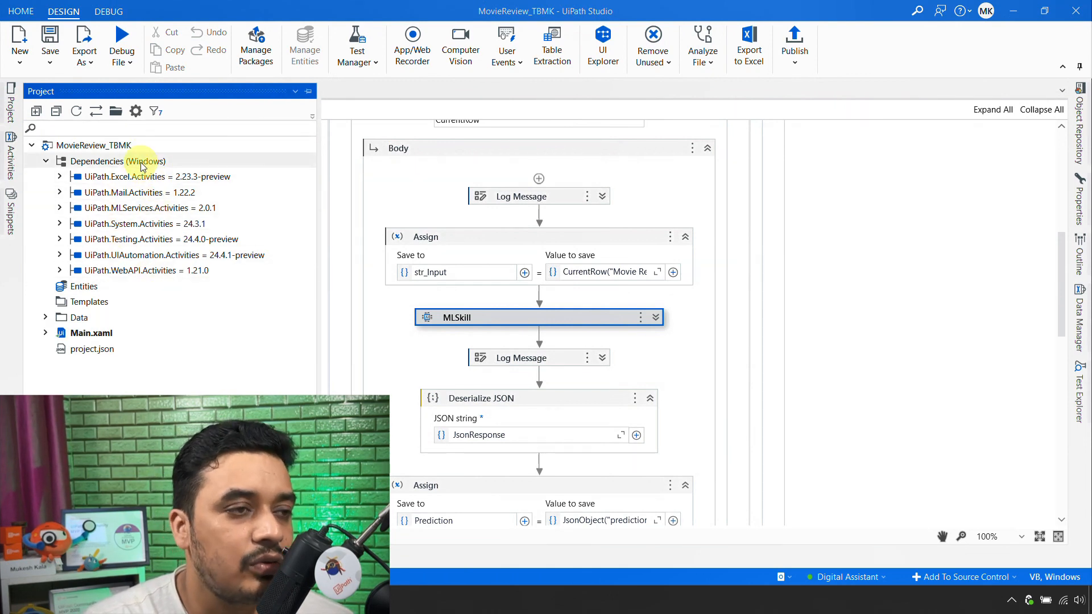
click(124, 208)
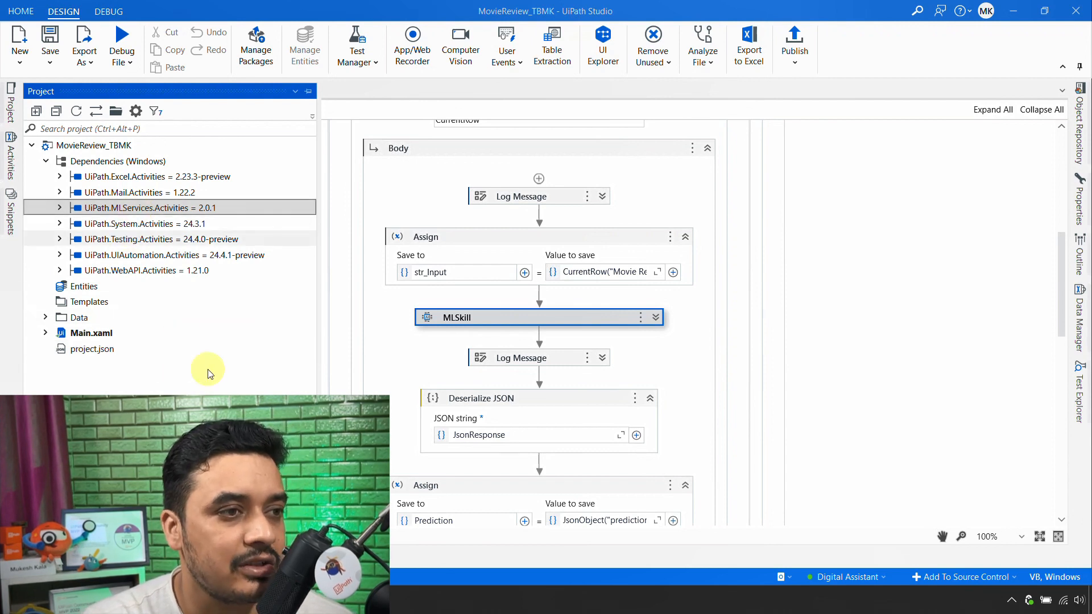
click(191, 373)
- Create a new sequence workflow named Endpoints in the MovieReview_TBMK project
click(22, 66)
click(55, 85)
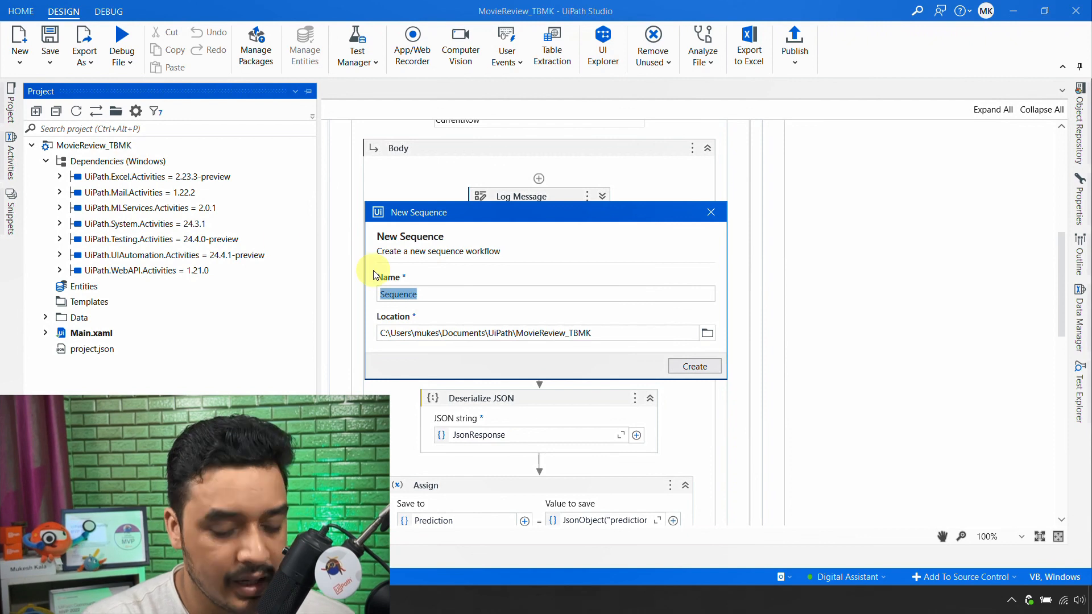
text(Endpoints)
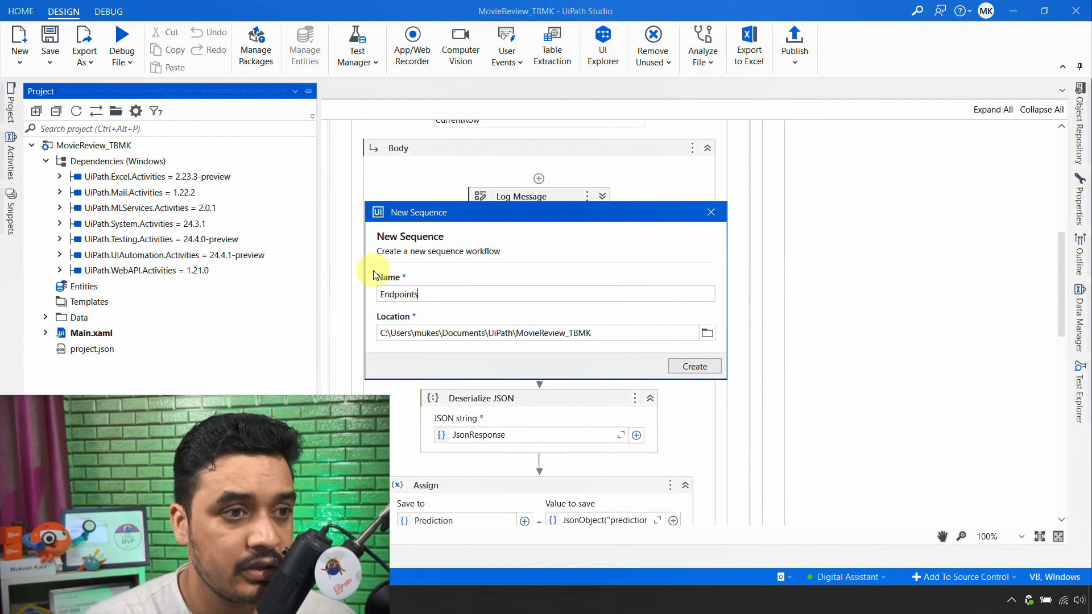
click(707, 366)
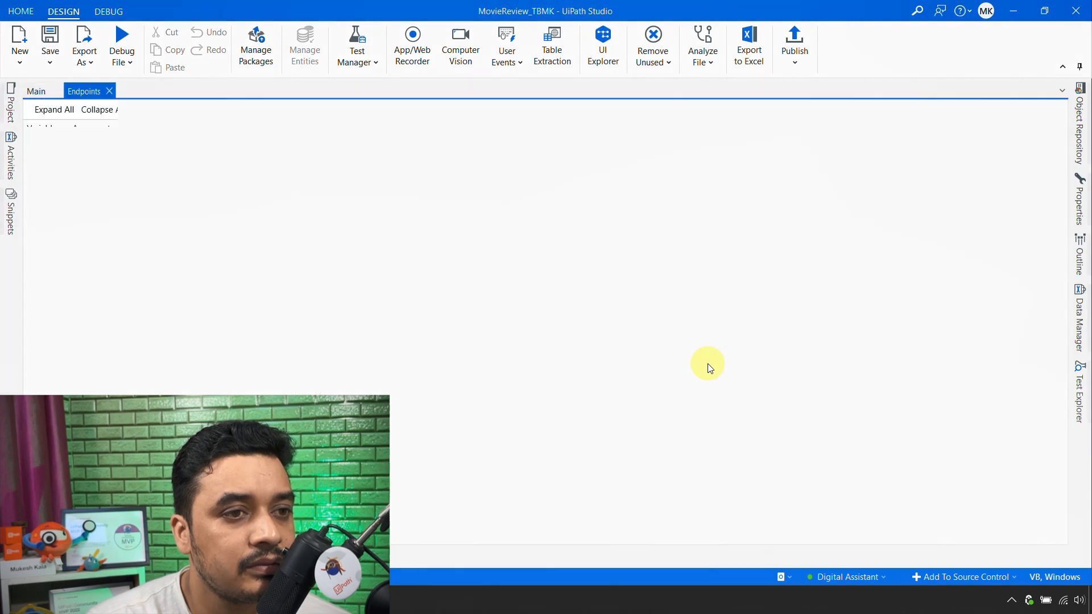
- Add an Assign activity to the Endpoints sequence and create the variable str_Input as its save target
click(13, 159)
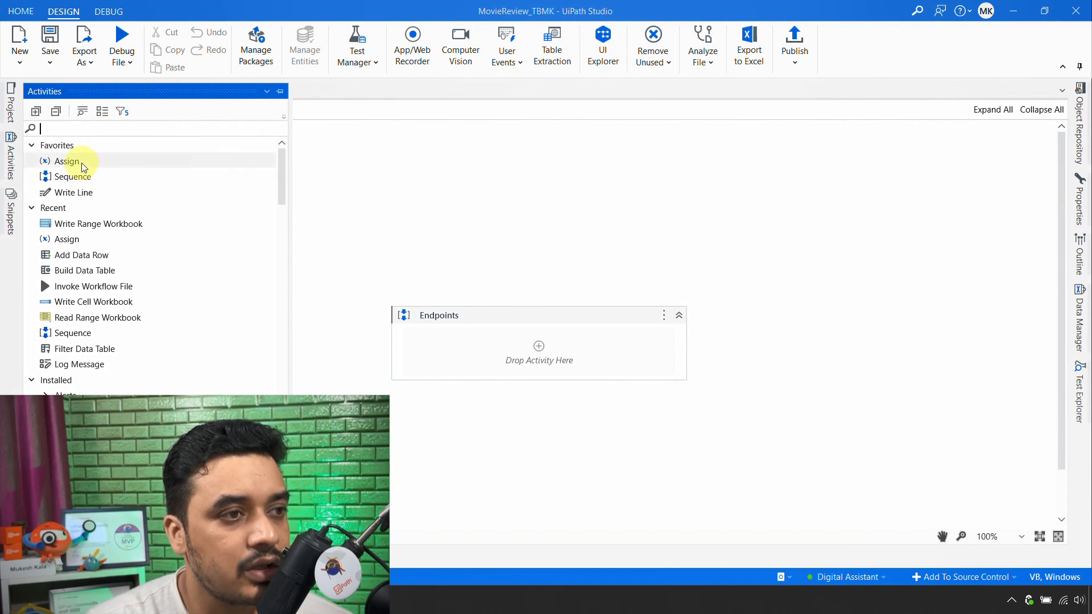
drag(85, 166, 546, 350)
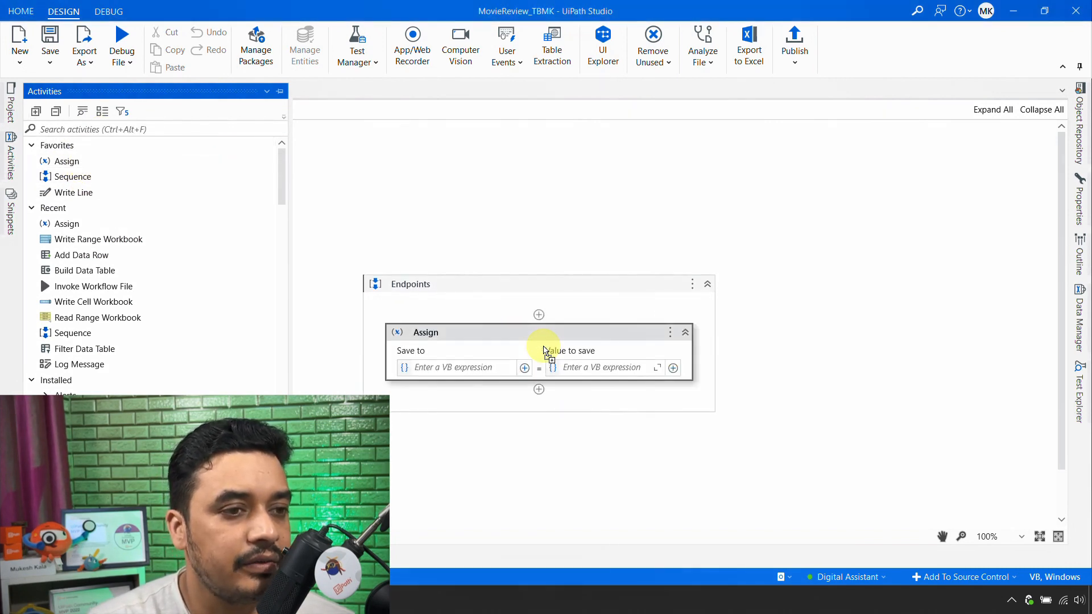
click(453, 368)
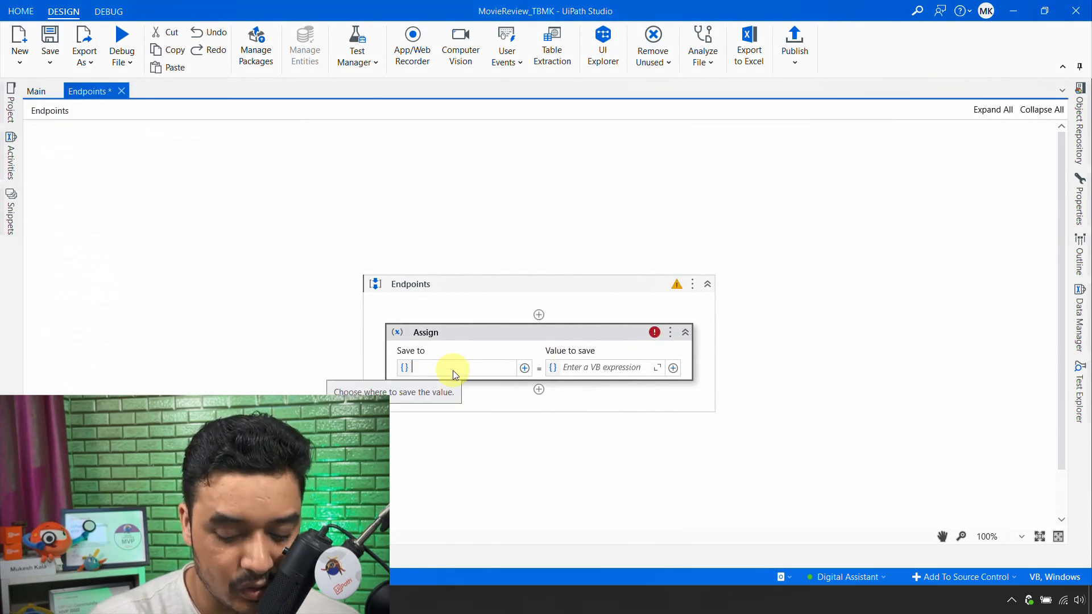
key(ctrl+k)
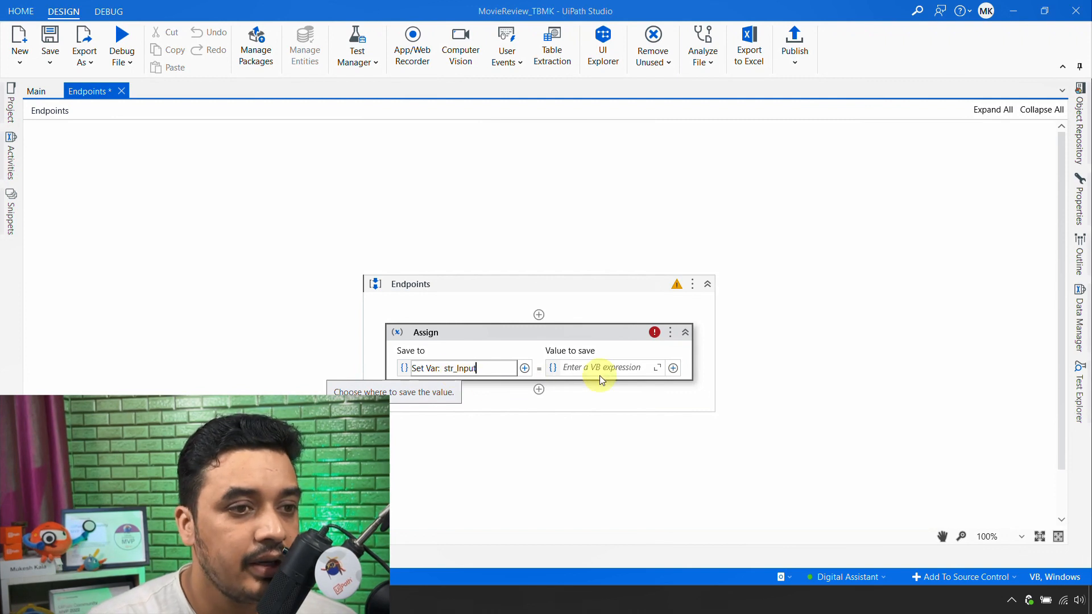
key(Return)
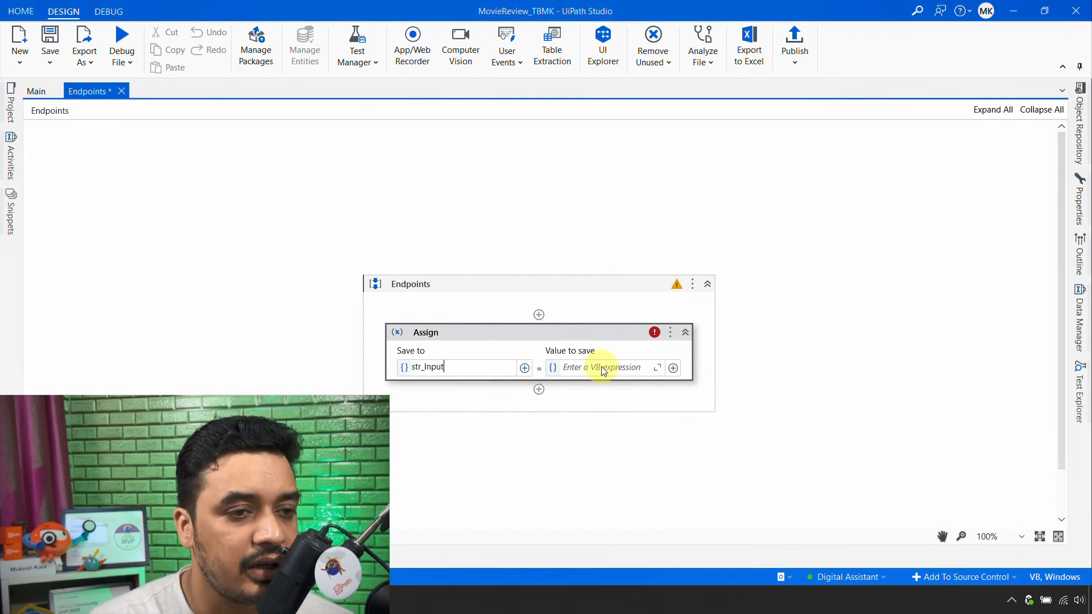
- Set the value of str_Input to "This was a wonderful movie and i liked It" in the Expression Editor and save it
click(654, 371)
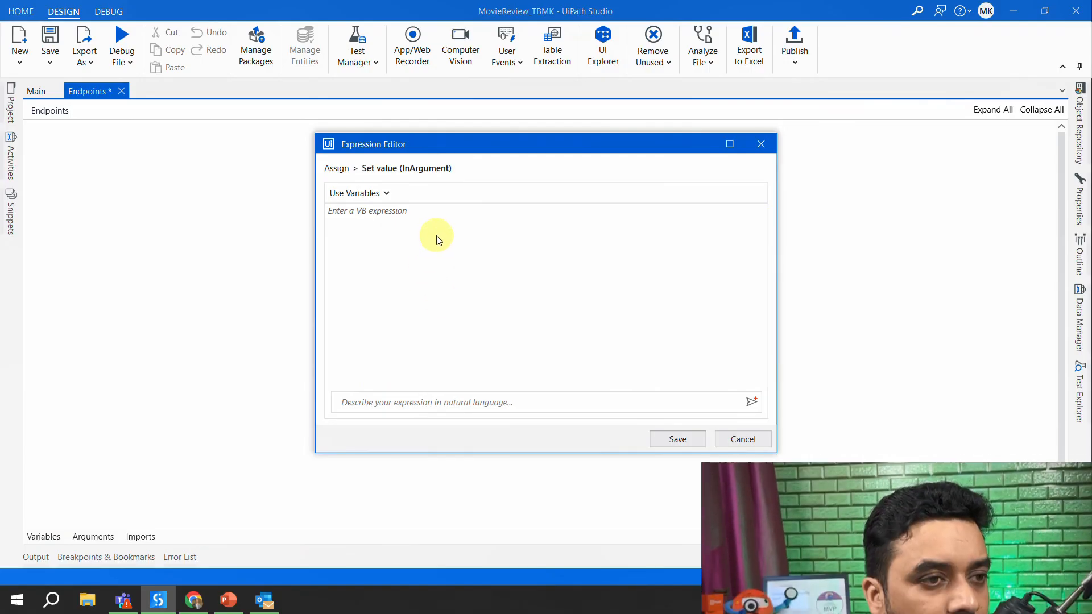
text("T)
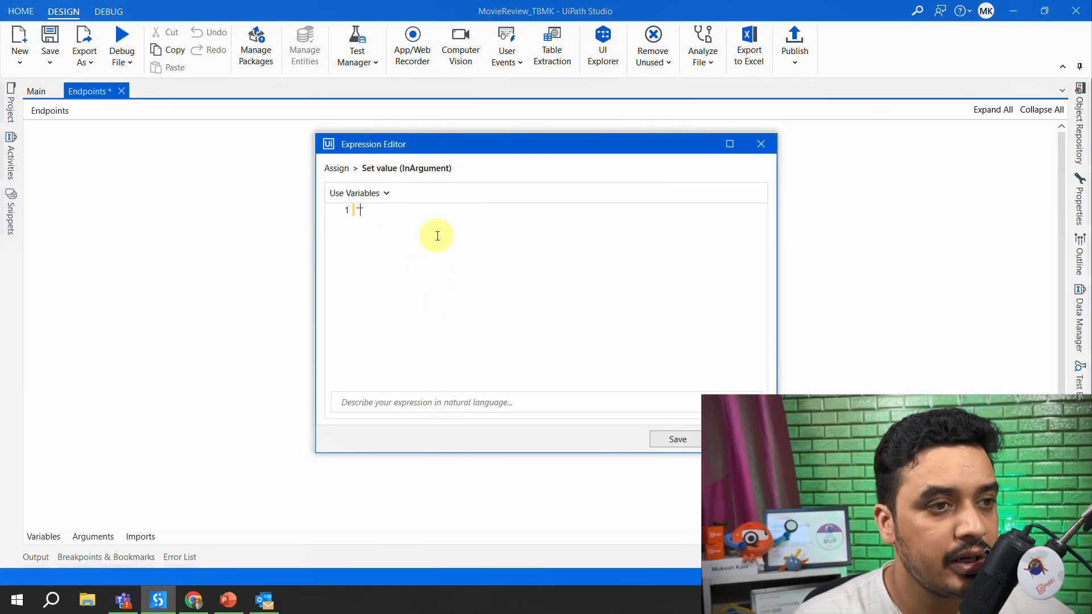
text(hi wa)
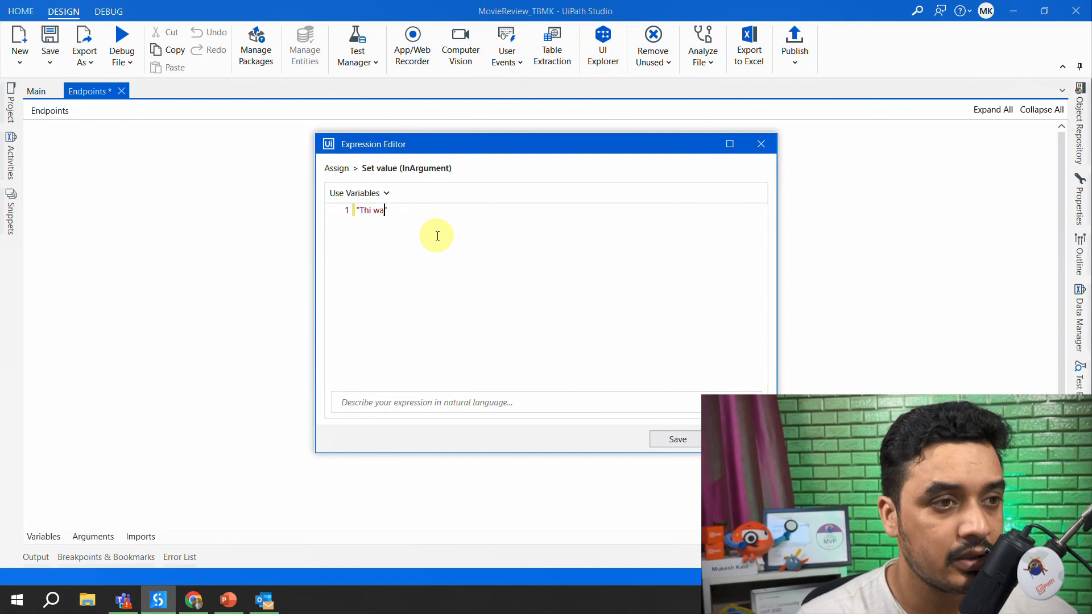
text(s awas)
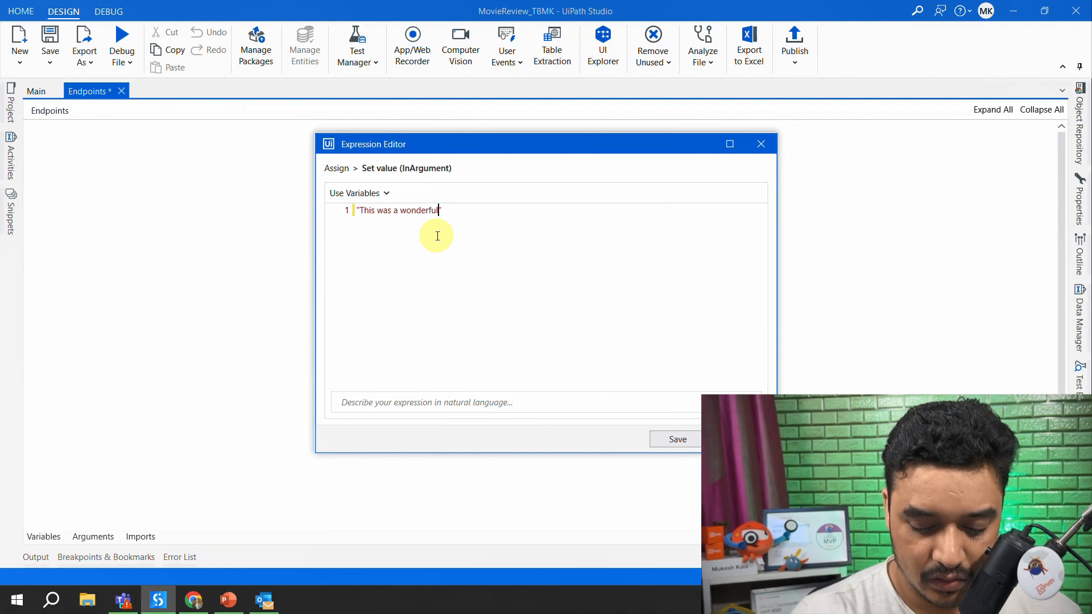
text( a wonderful movie and )
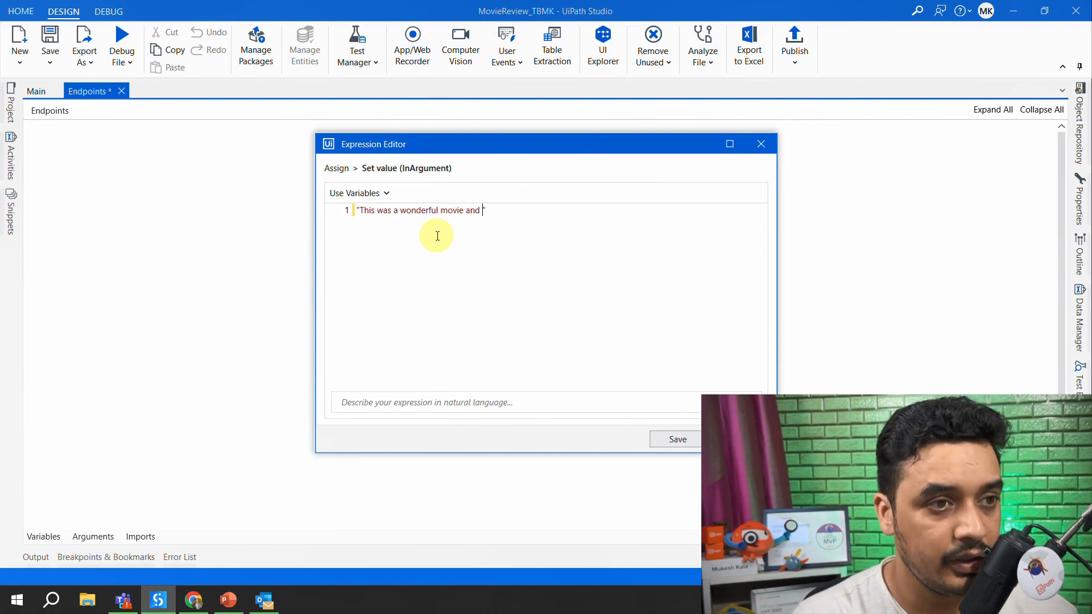
text(i liked I)
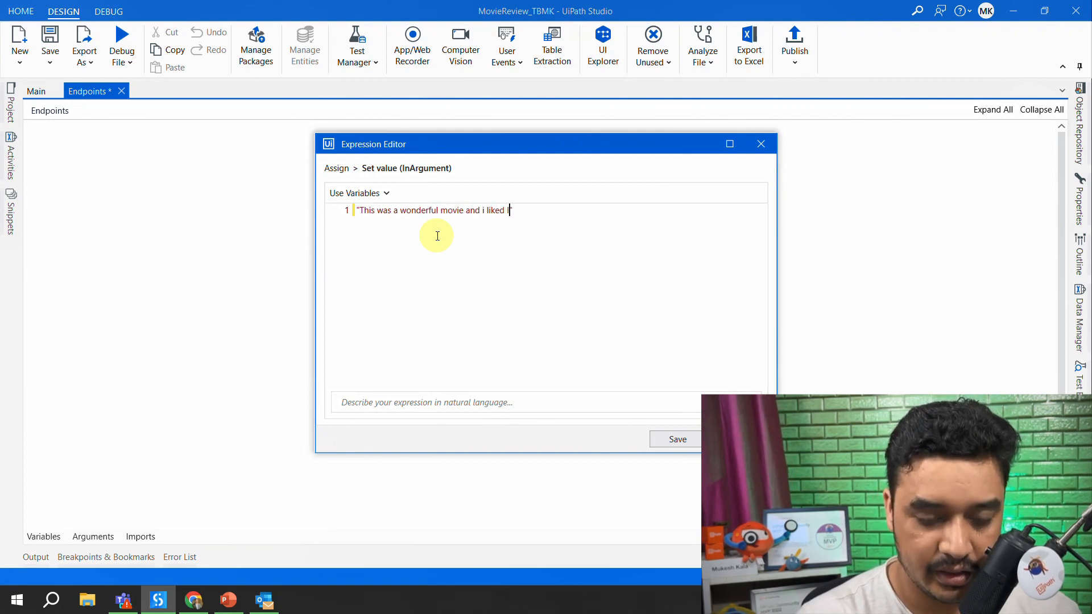
text(t)
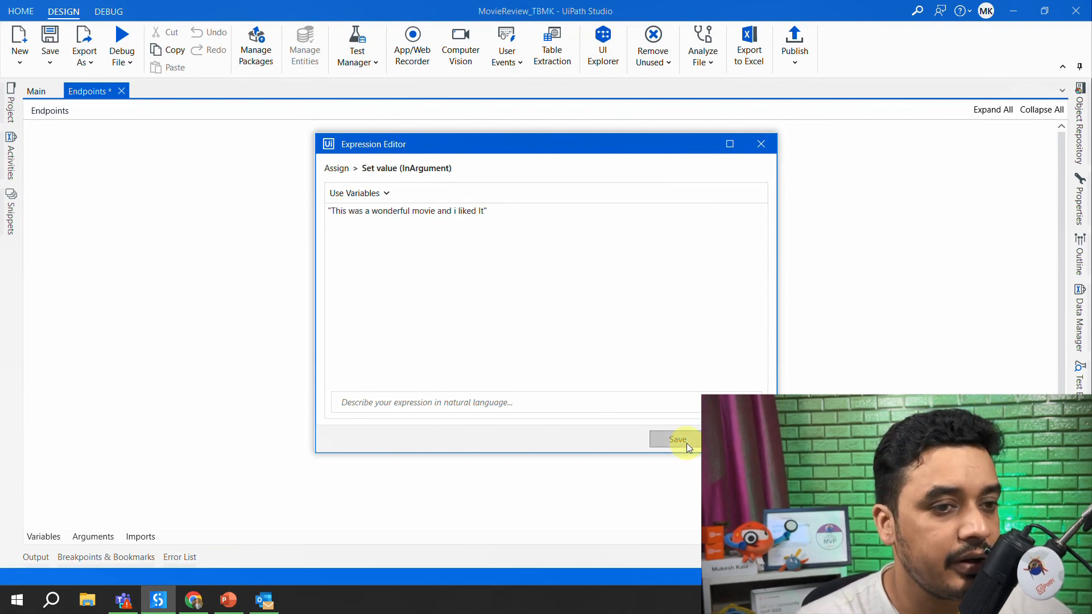
click(682, 442)
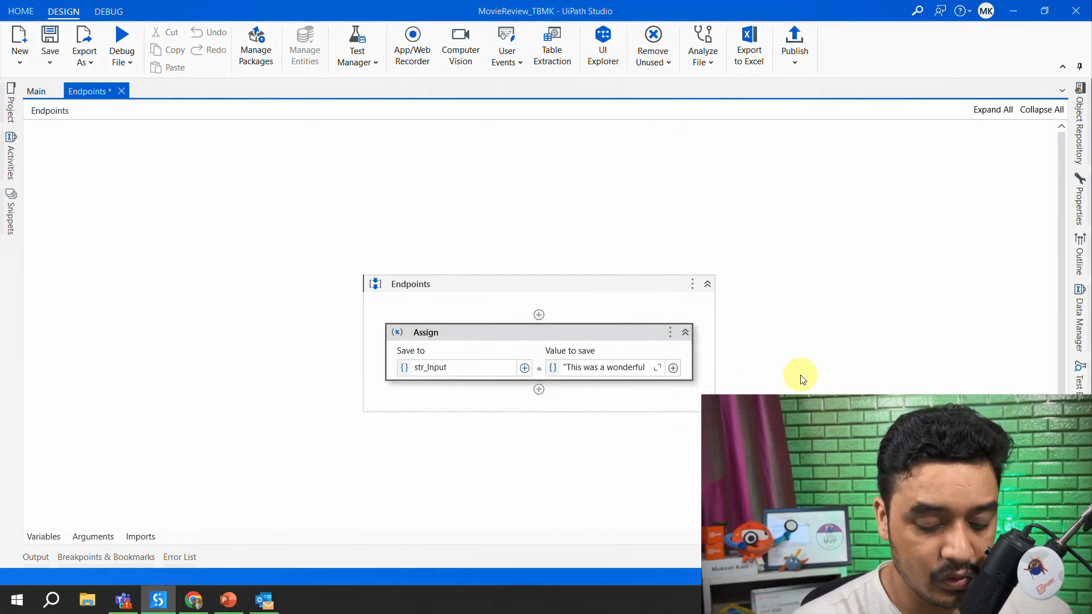
- Find the MLSkill activity and add it below the Assign activity in the Endpoints sequence
click(11, 151)
click(50, 130)
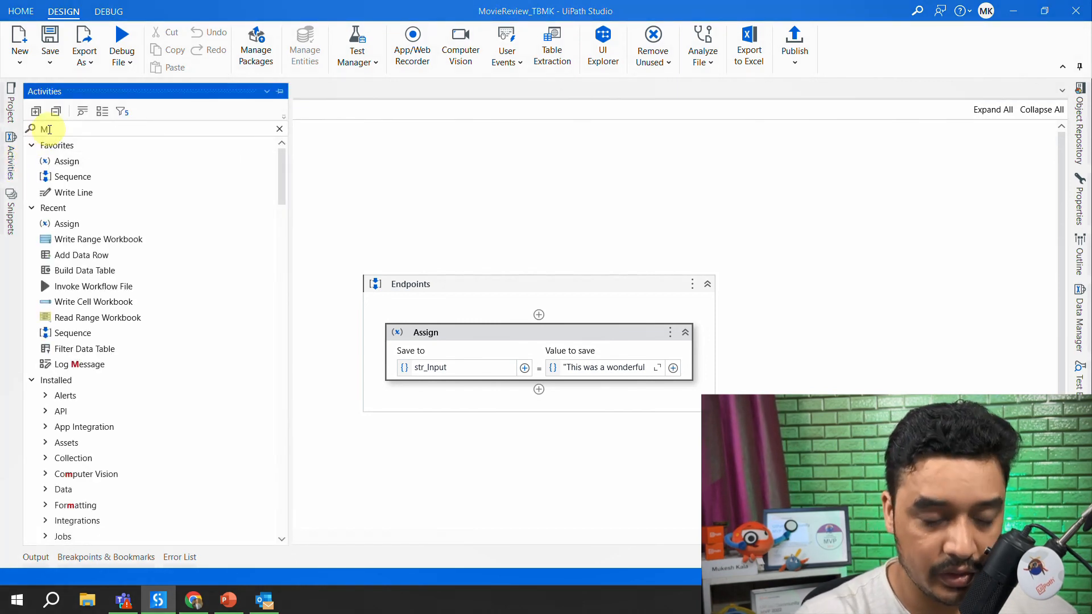
text(M)
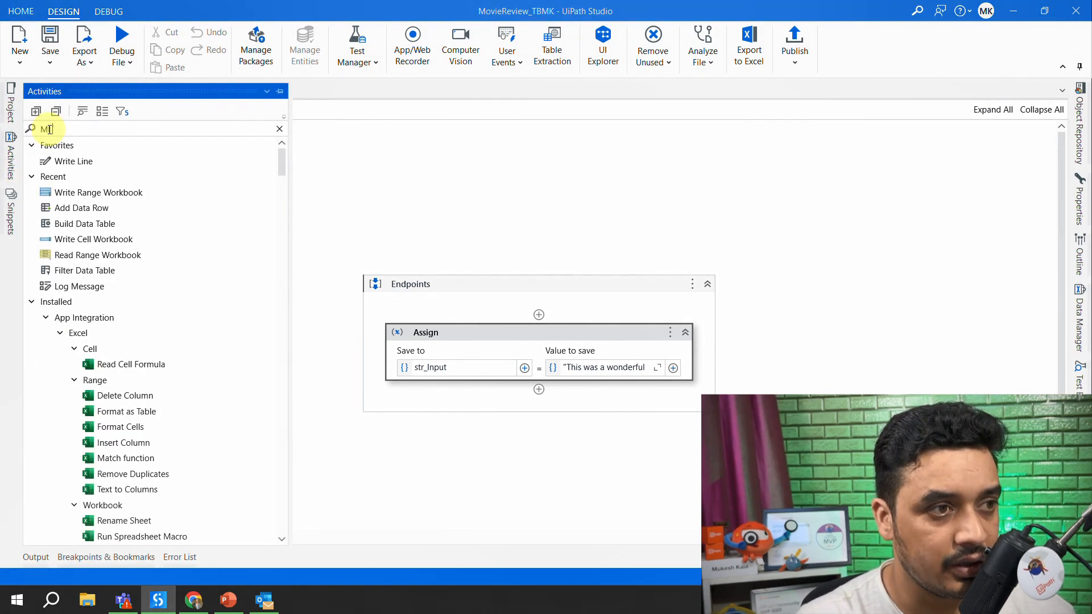
text(Lskil)
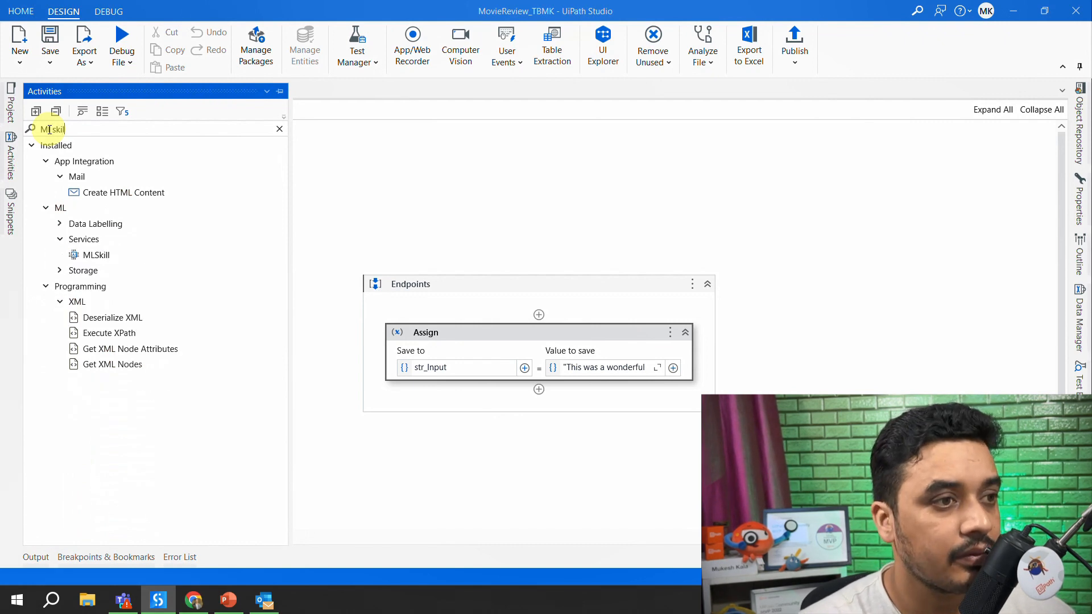
click(85, 191)
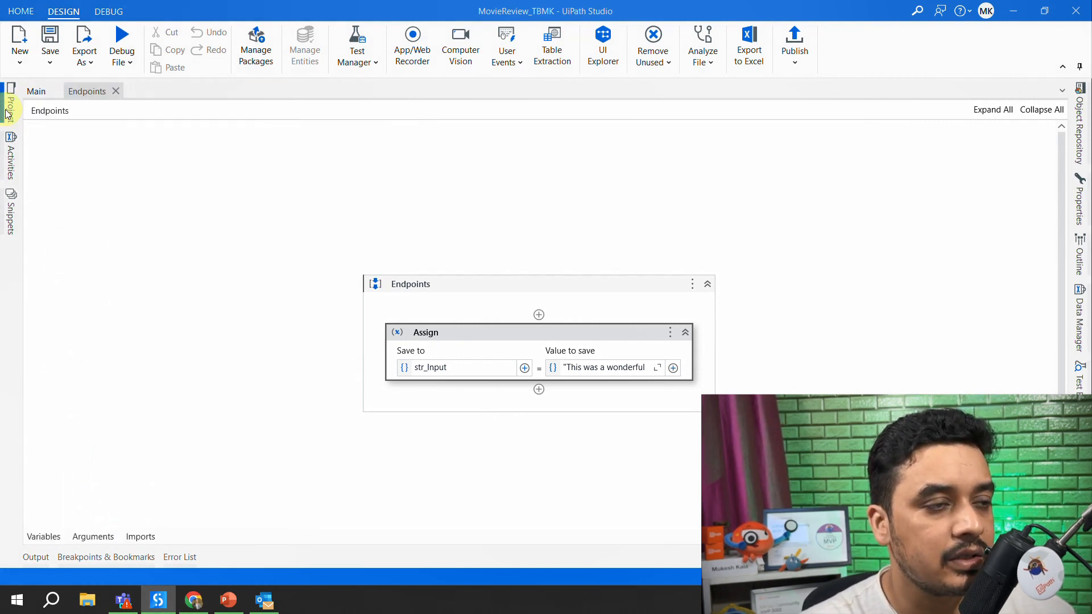
mouse_move(8, 114)
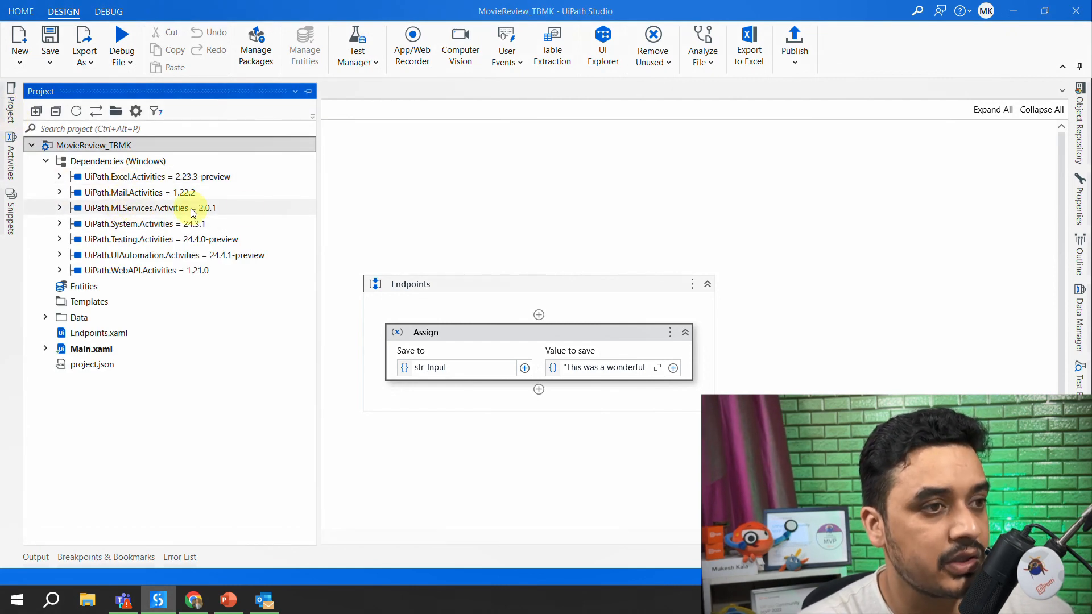
mouse_move(7, 162)
drag(105, 199, 537, 398)
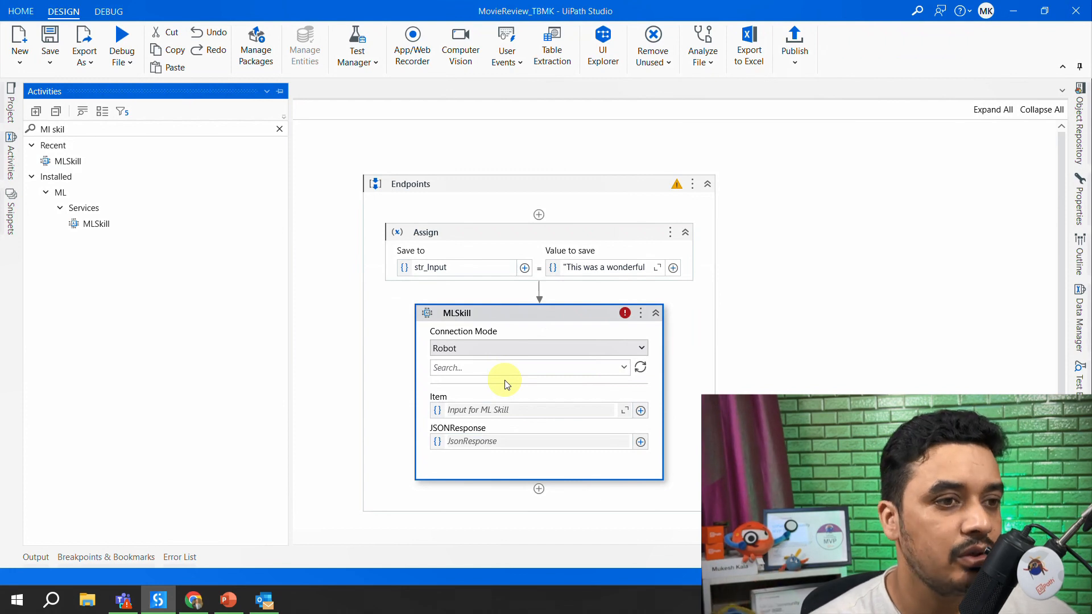
- Set the MLSkill activity's Connection Mode to Endpoint
click(534, 343)
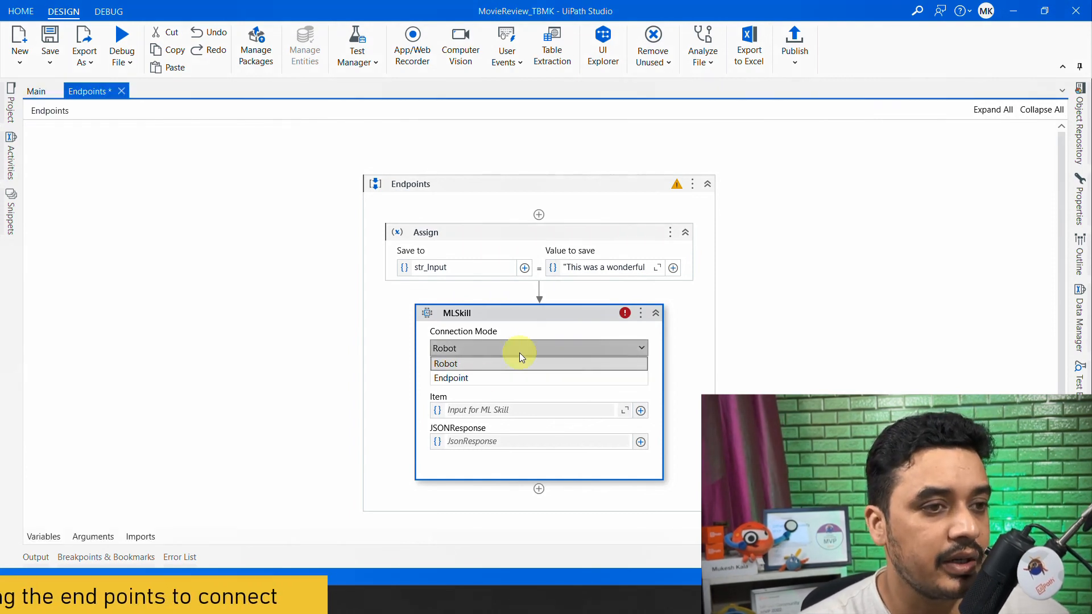
click(472, 379)
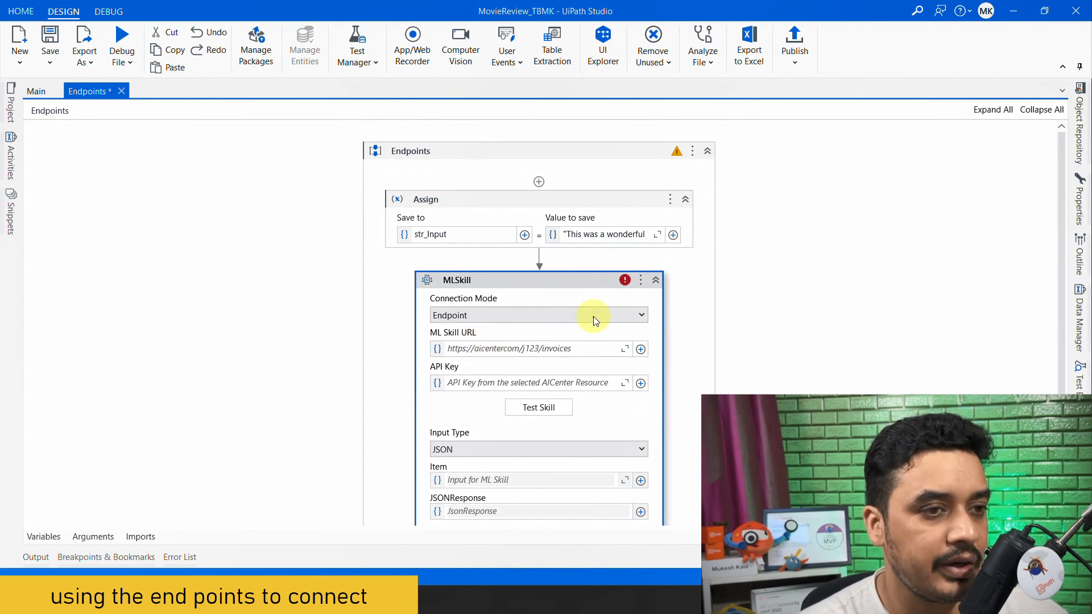
scroll(694, 318, down, 2)
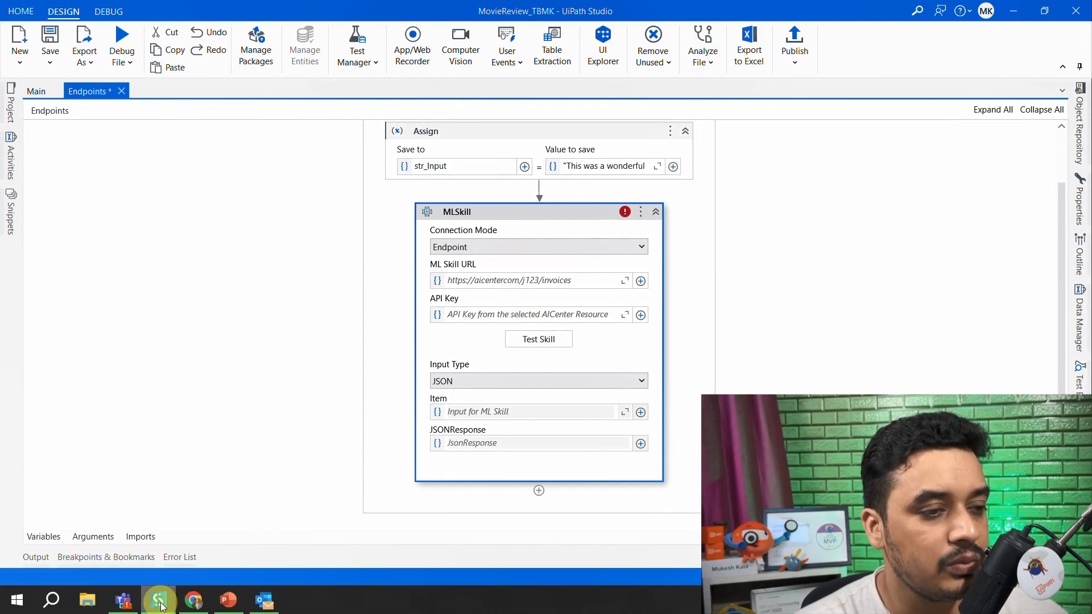
- Copy the MovieSkill_Classification URL from AI Center in the browser and enter it, in quotes, as the ML Skill URL in UiPath Studio
click(190, 605)
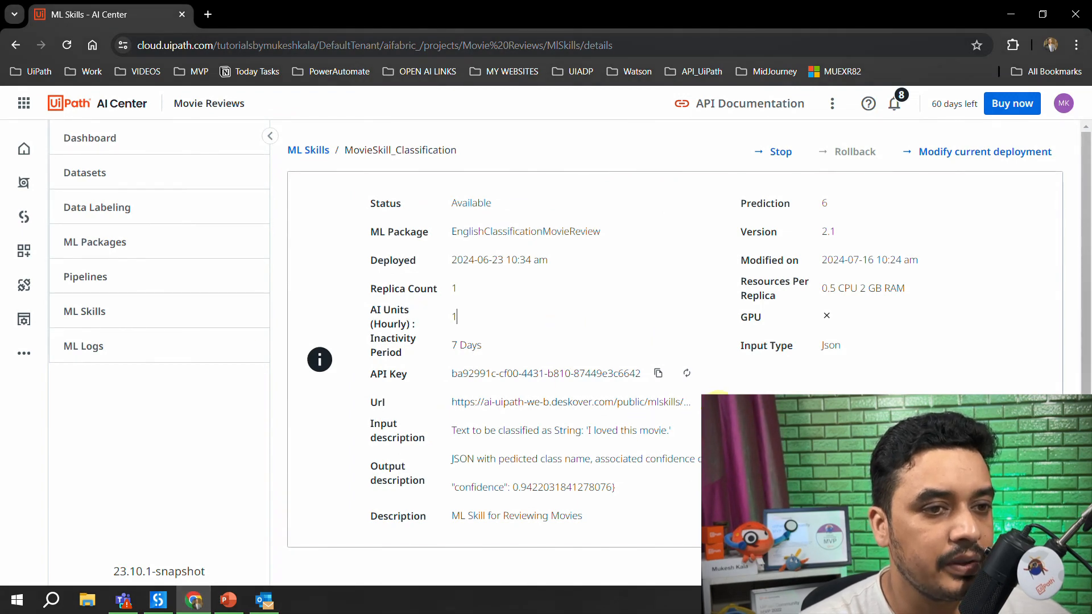
click(1010, 14)
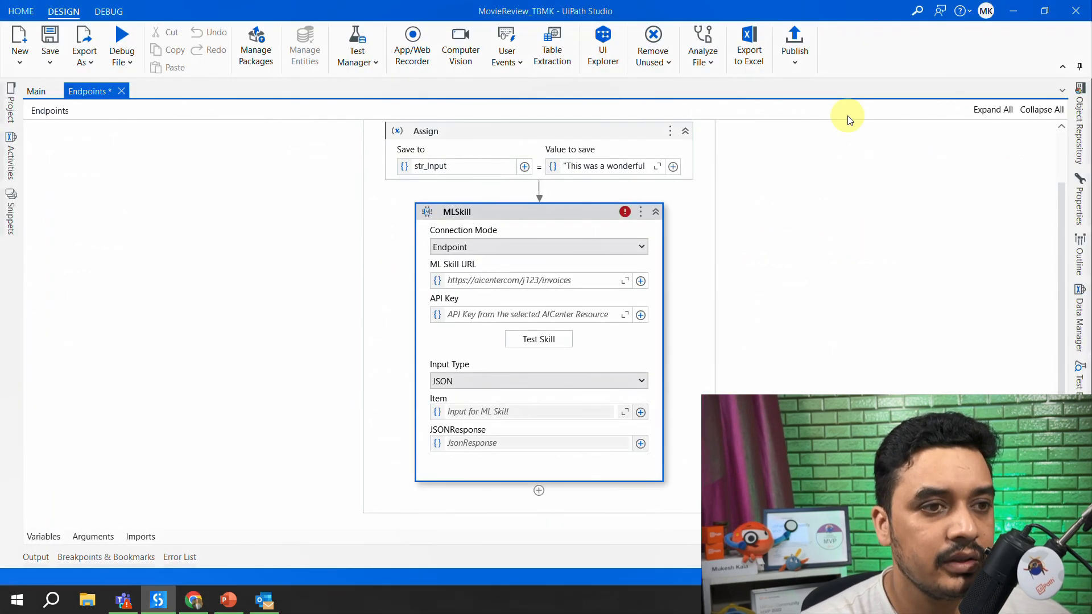
click(481, 282)
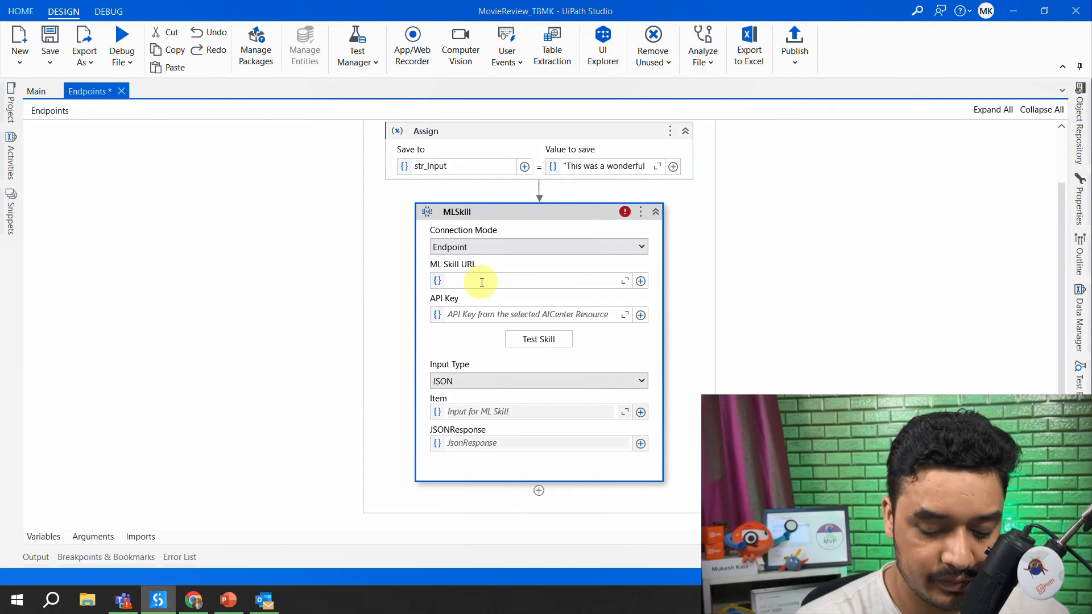
key(ctrl+v)
key(ctrl+a)
key(BackSpace)
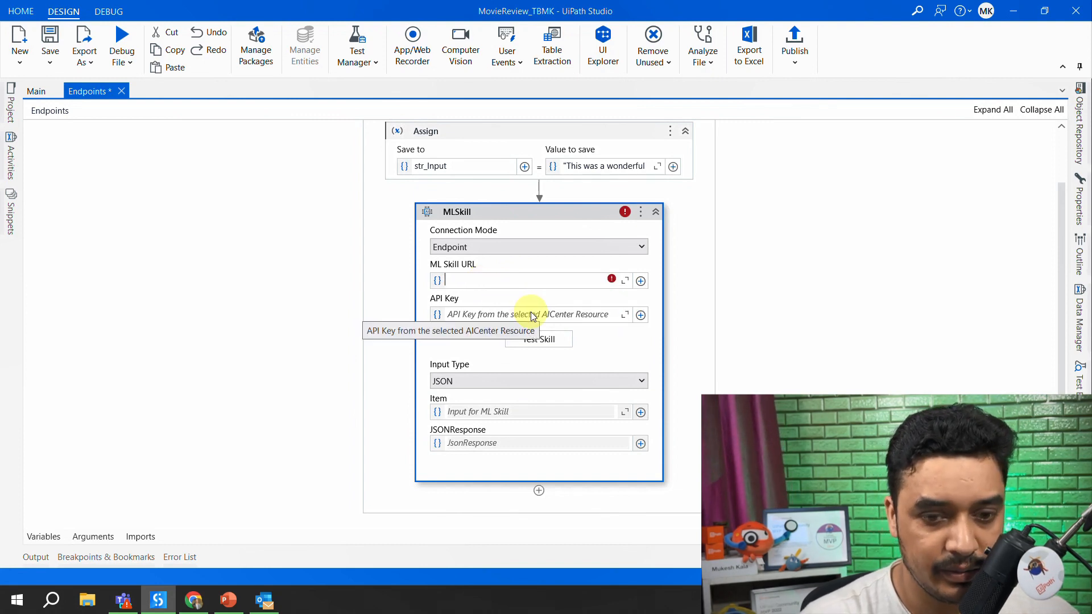
key(ctrl+v)
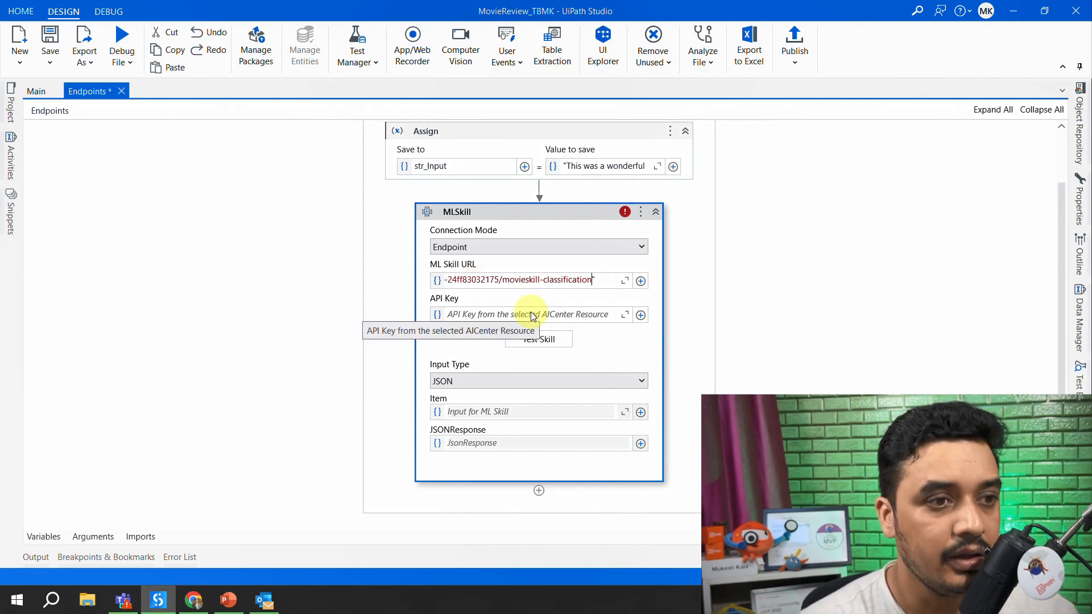
click(755, 316)
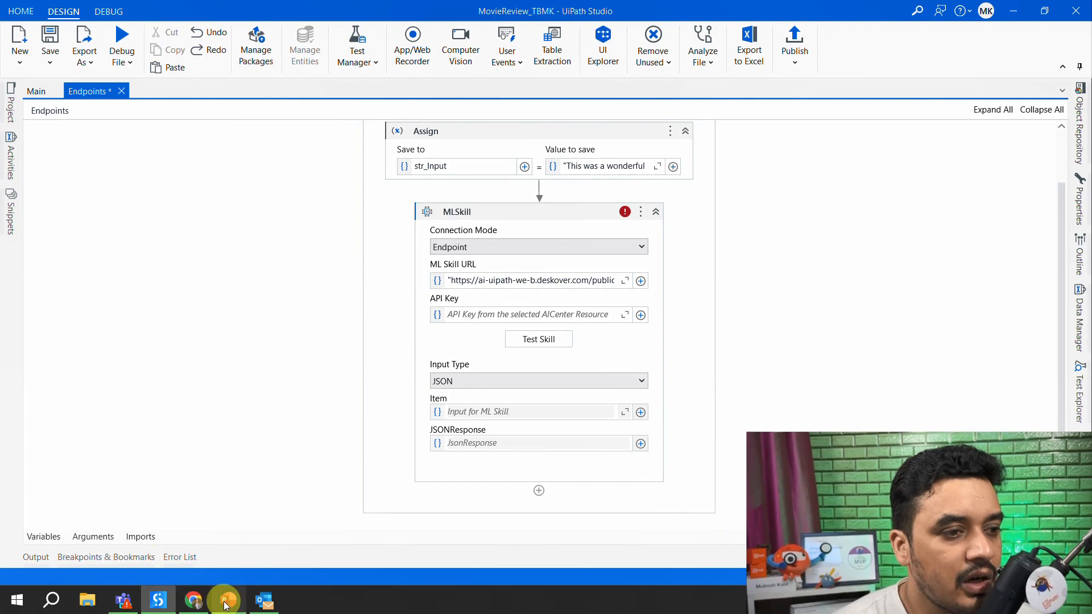
- Copy the skill's API key from AI Center in the browser and paste it, in quotes, as the MLSkill activity's API Key in UiPath Studio
click(194, 600)
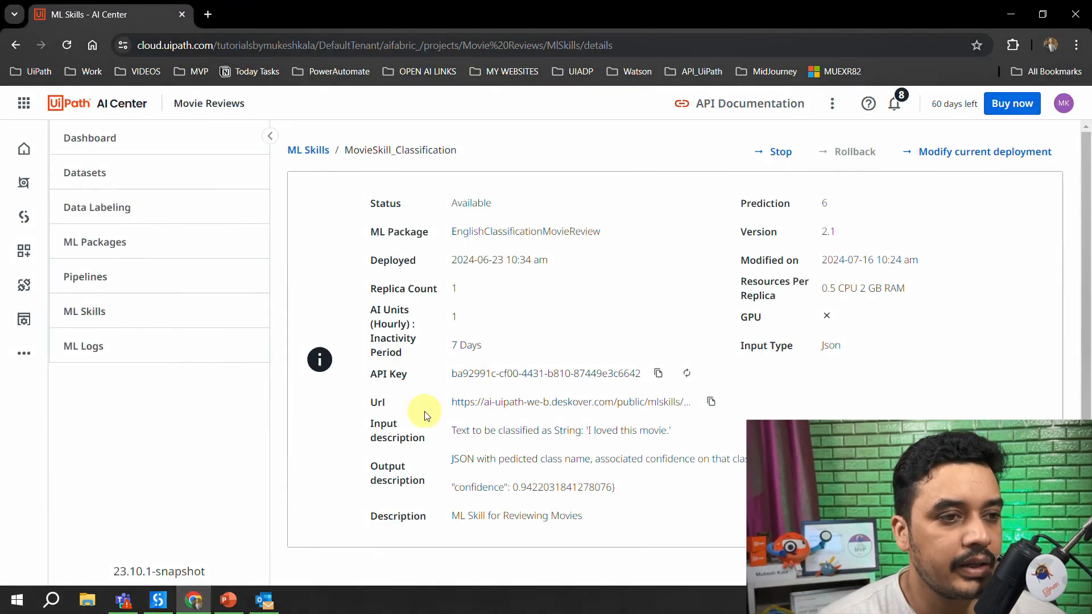
click(687, 385)
click(804, 406)
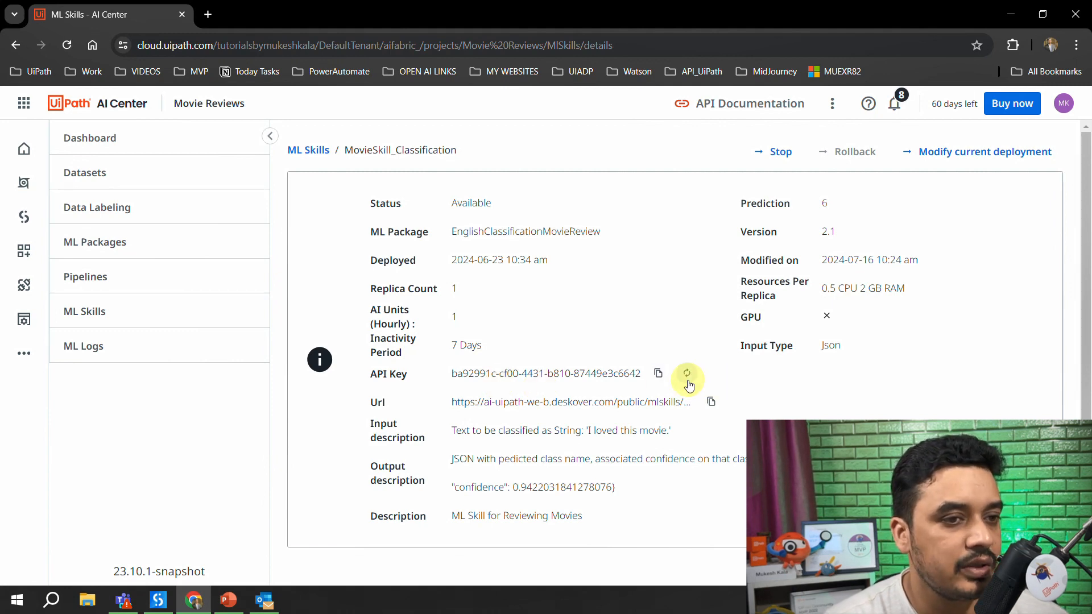
click(658, 374)
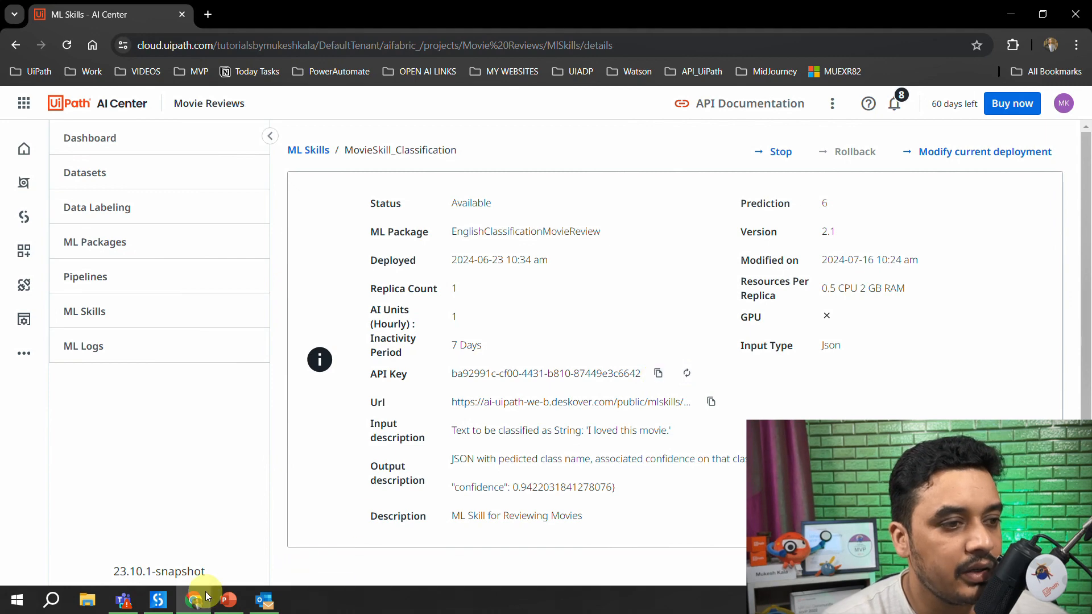
click(158, 600)
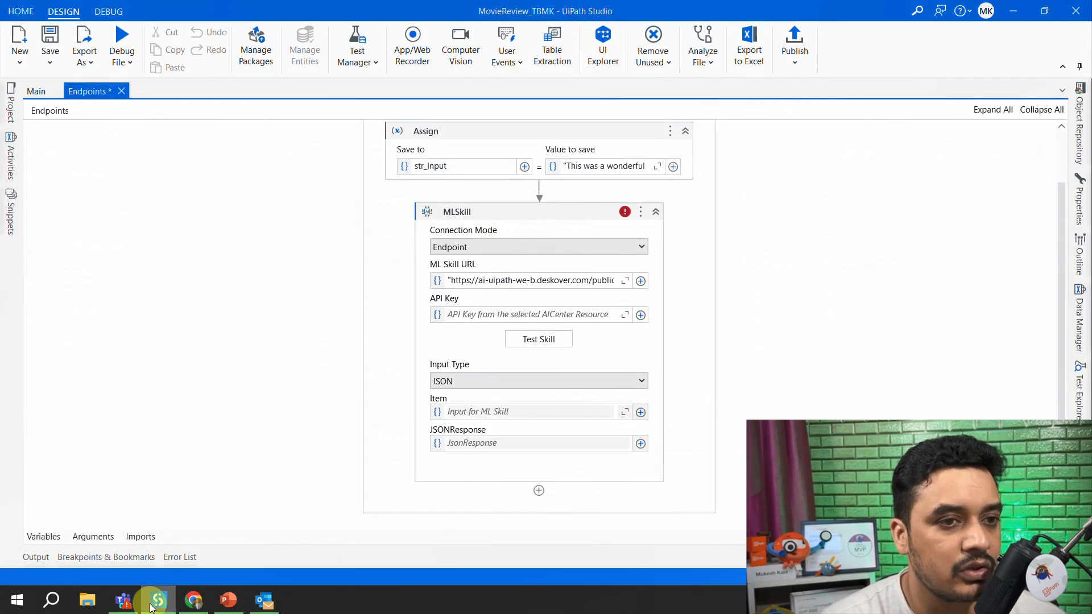
click(469, 315)
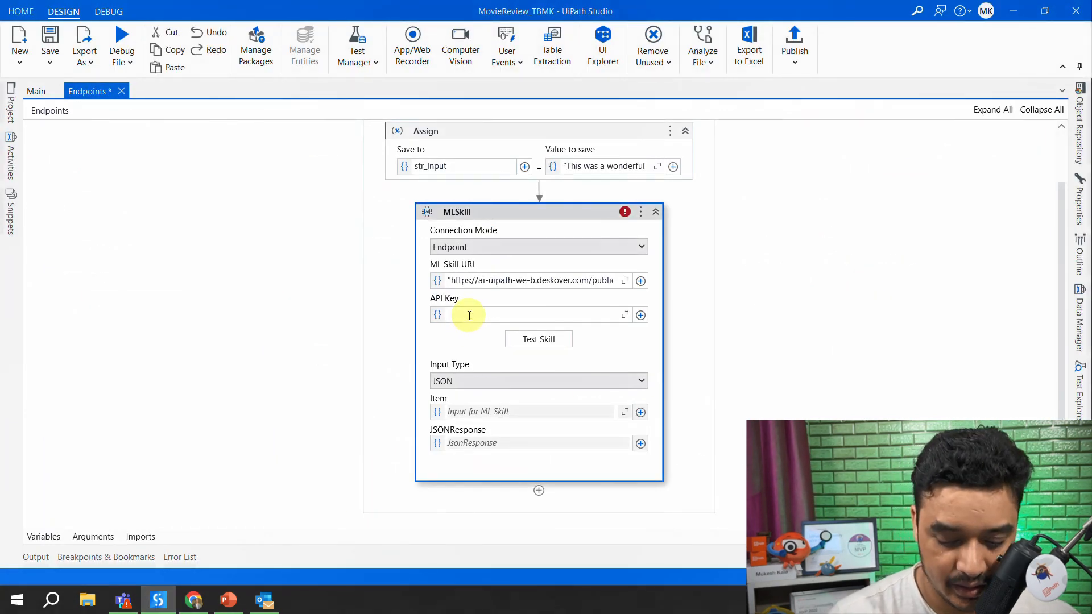
key(ctrl+v)
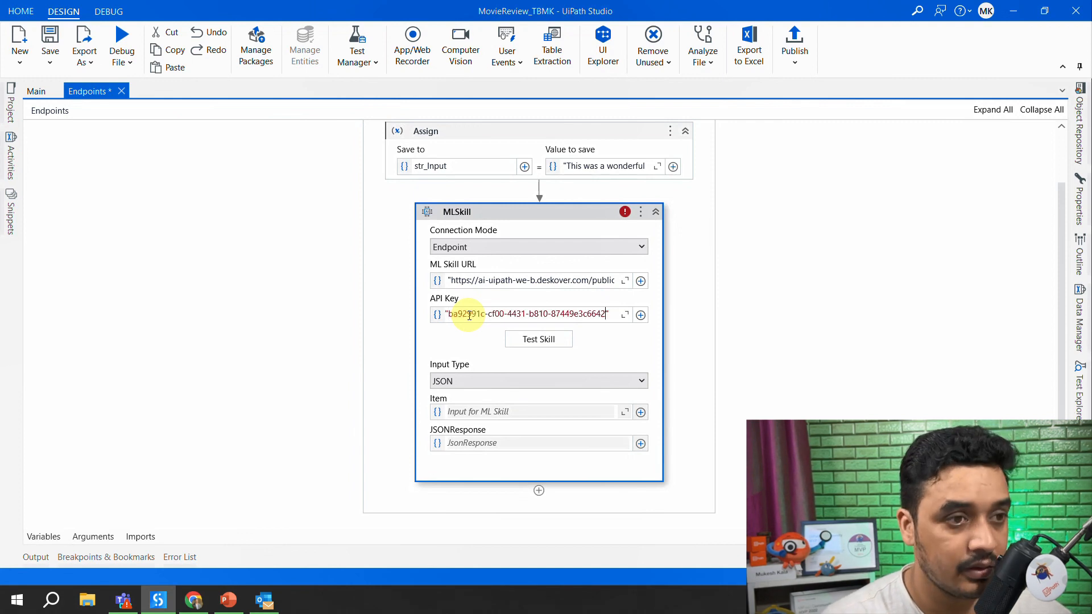
click(807, 305)
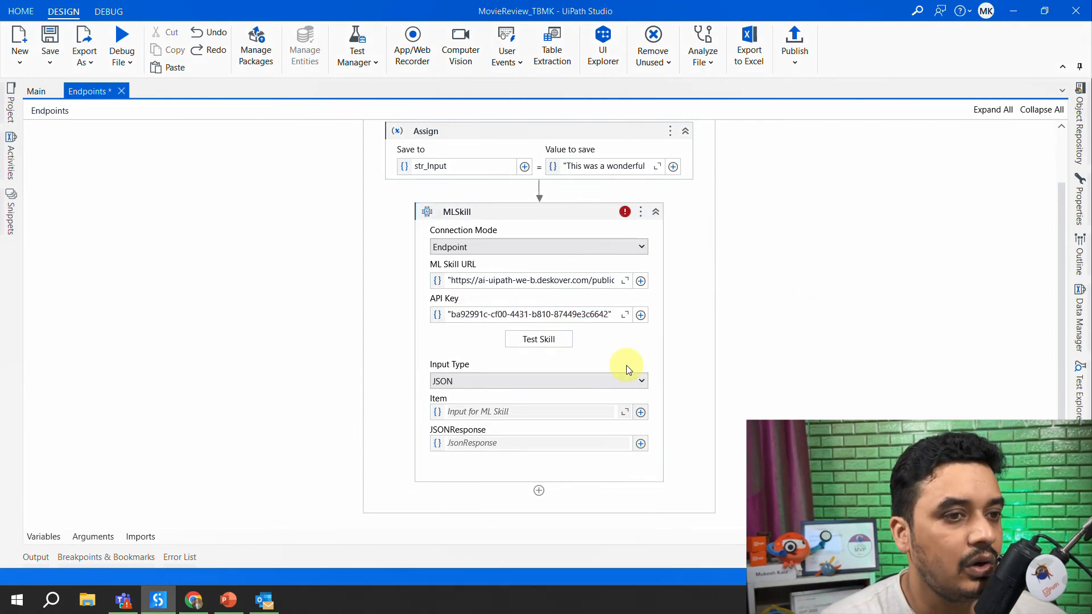
- Open the MLSkill activity's skill test, enter "i love the movie" as the input, and try to run the test
click(547, 340)
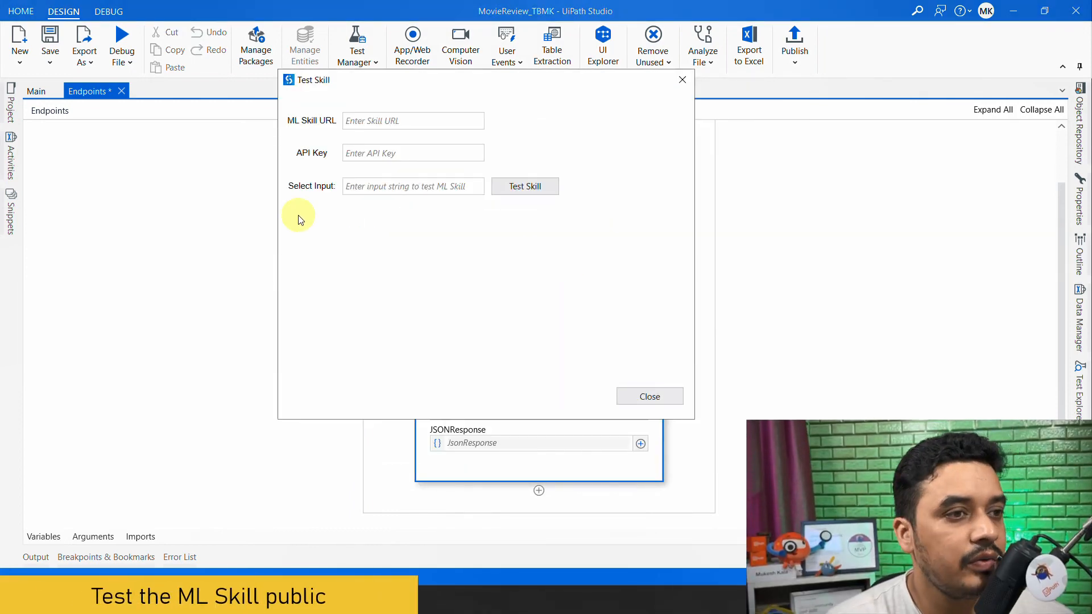
click(348, 187)
text(I love the m)
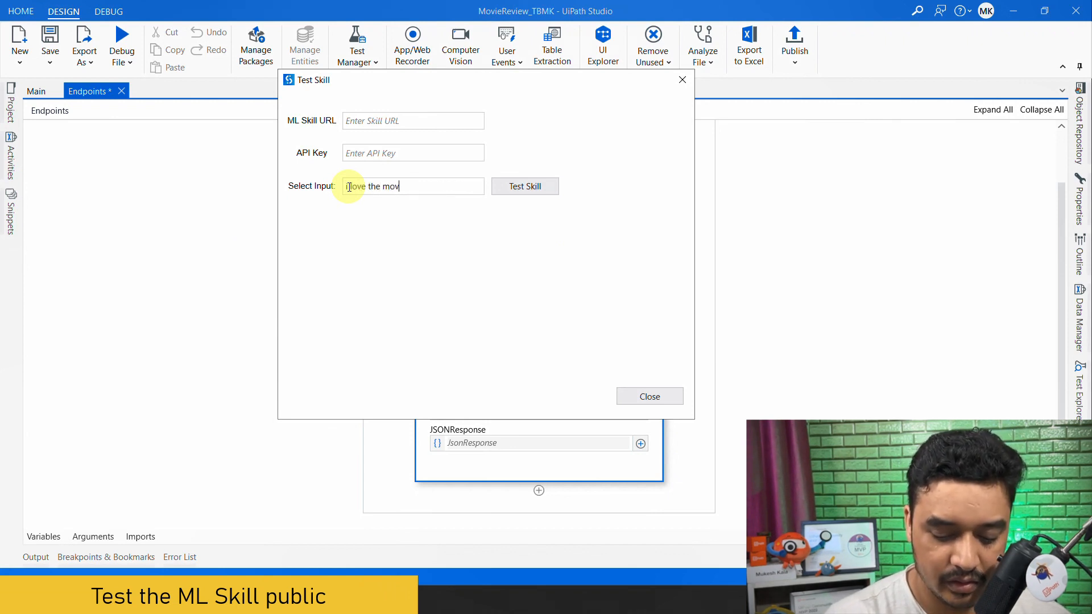
text(ovie)
click(524, 188)
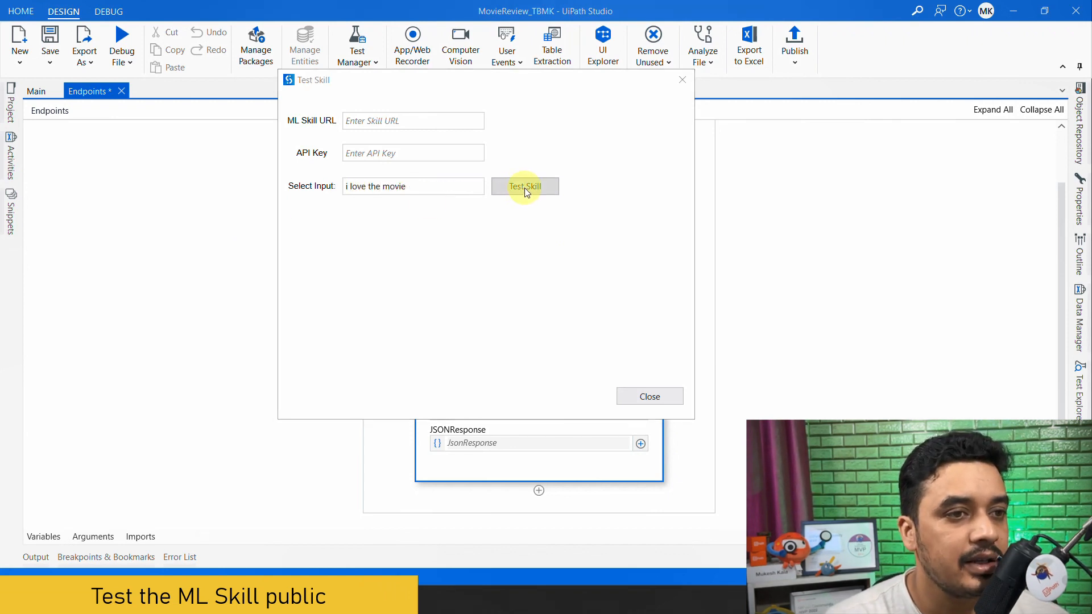
click(648, 323)
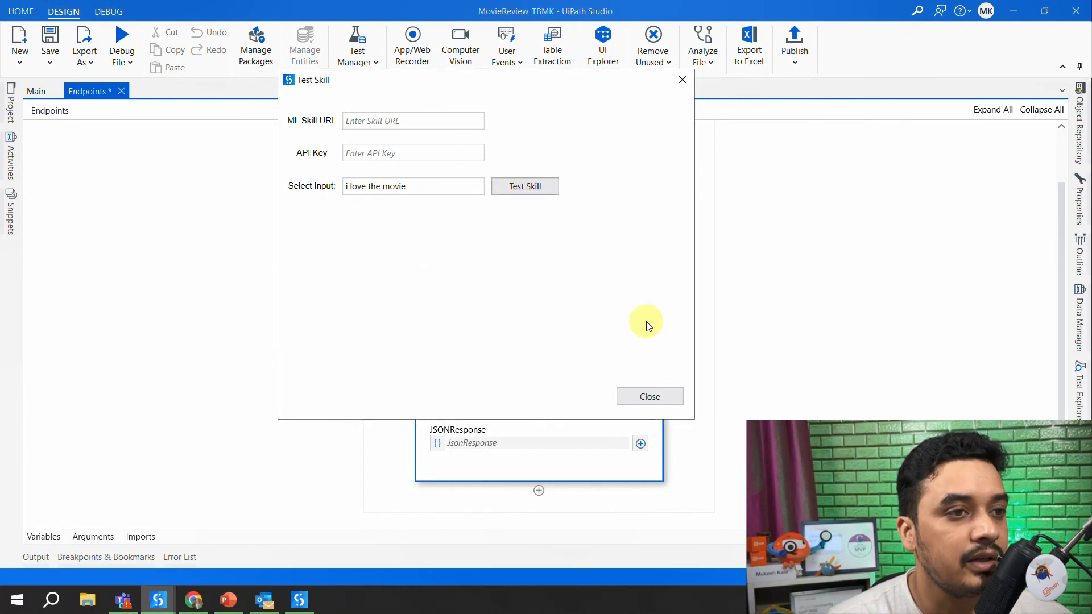
- Copy the skill's URL and API key from AI Center in the browser into the Test Skill dialog in UiPath Studio and run the test
click(391, 120)
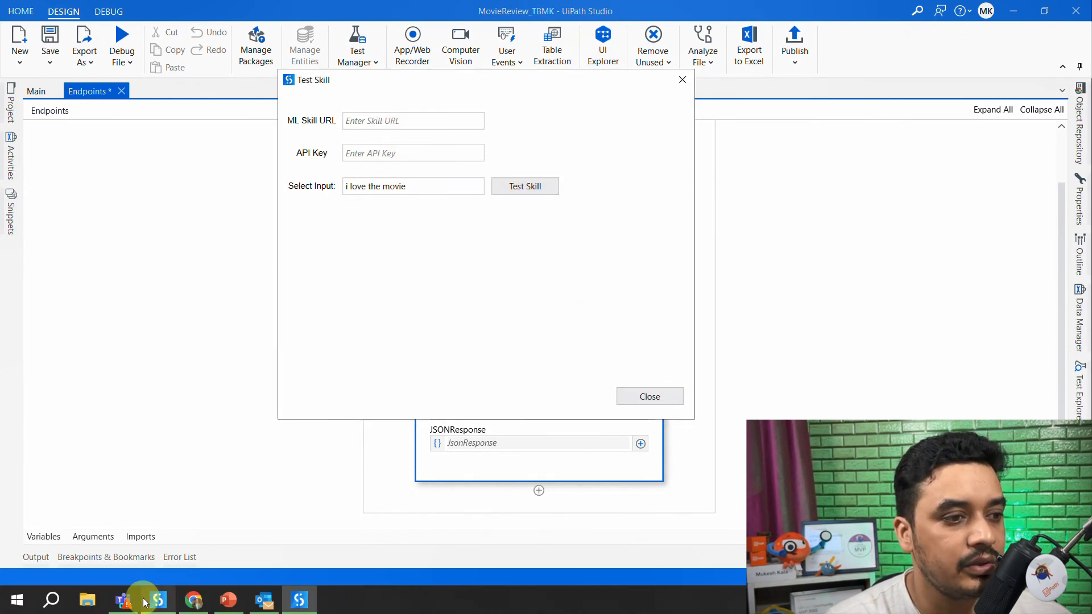
click(193, 600)
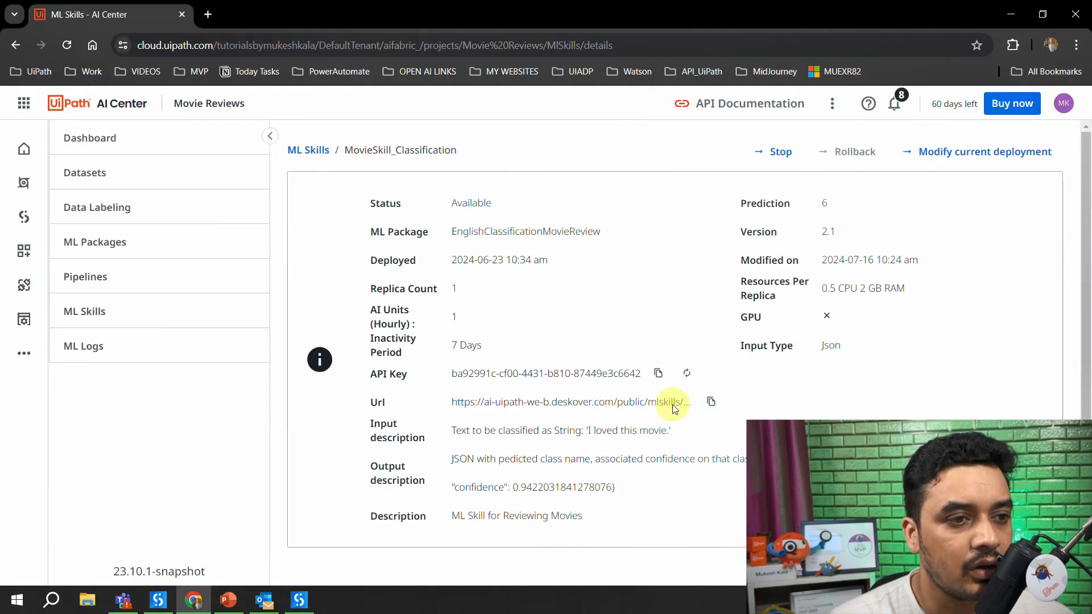
click(658, 374)
click(299, 600)
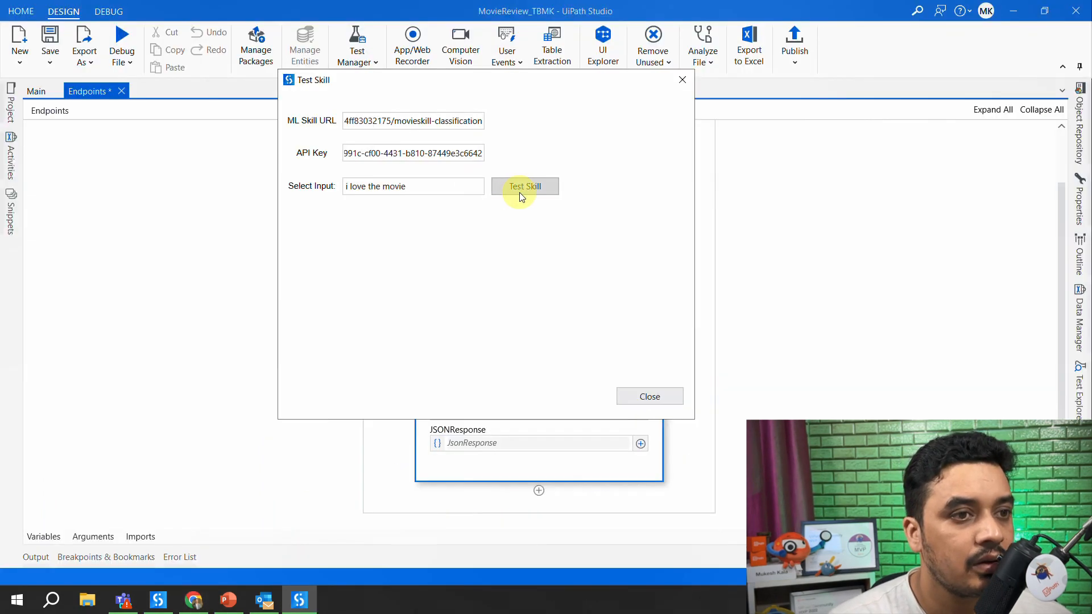
click(527, 189)
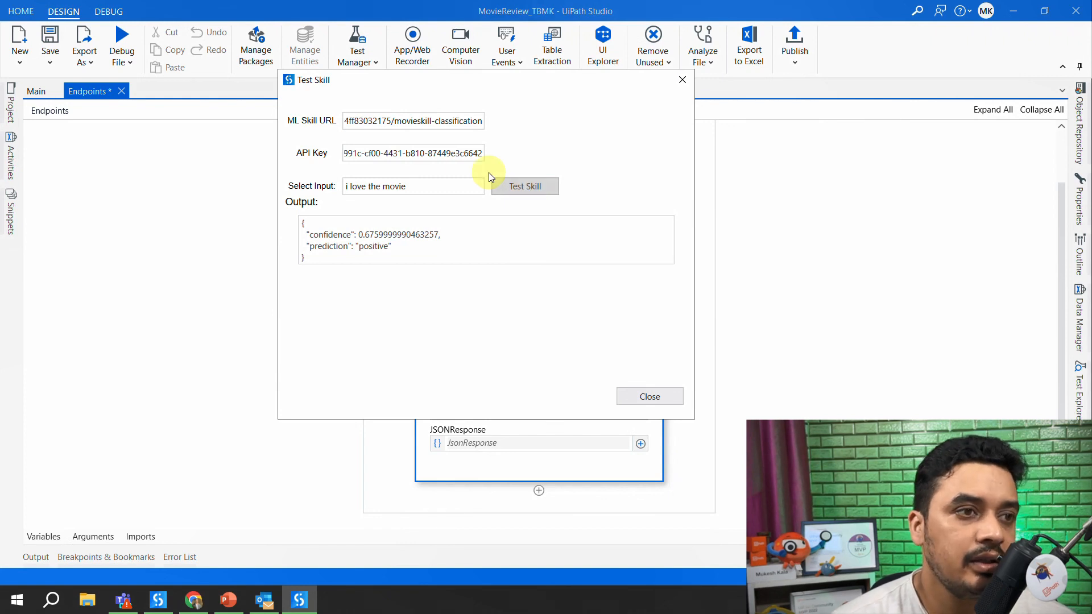
- Replace the test input with "BOring movie" and test the skill with it
double_click(360, 186)
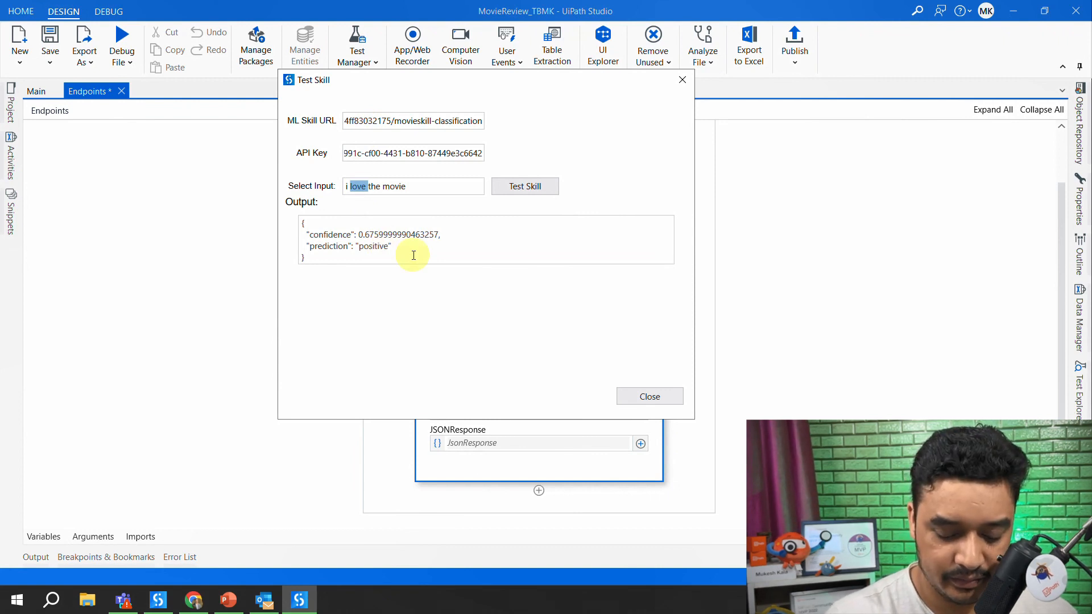
key(ctrl+a)
text(B)
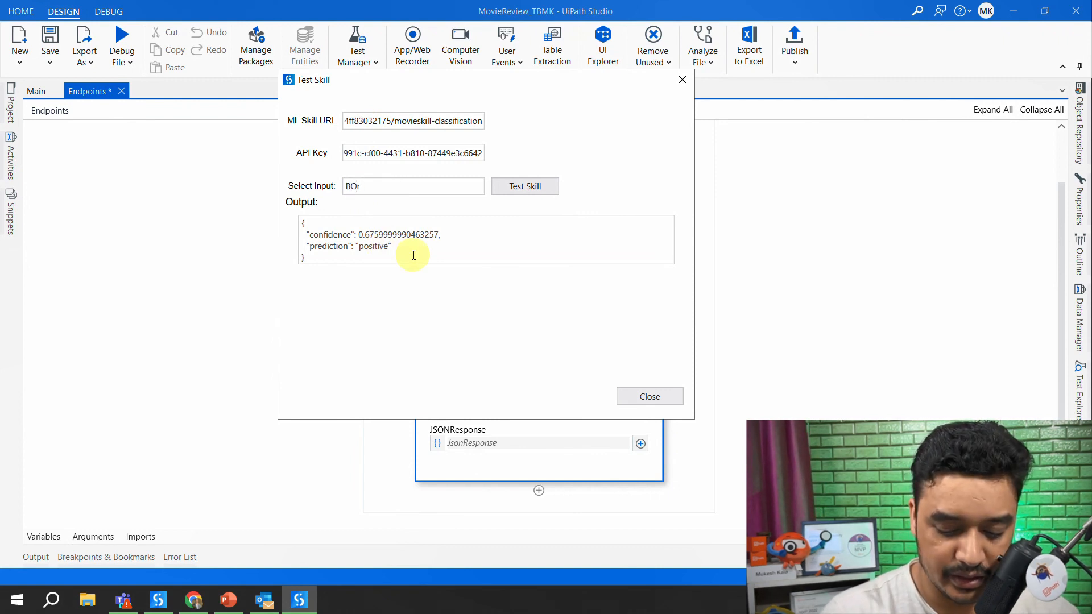
text(Oring movie)
click(517, 189)
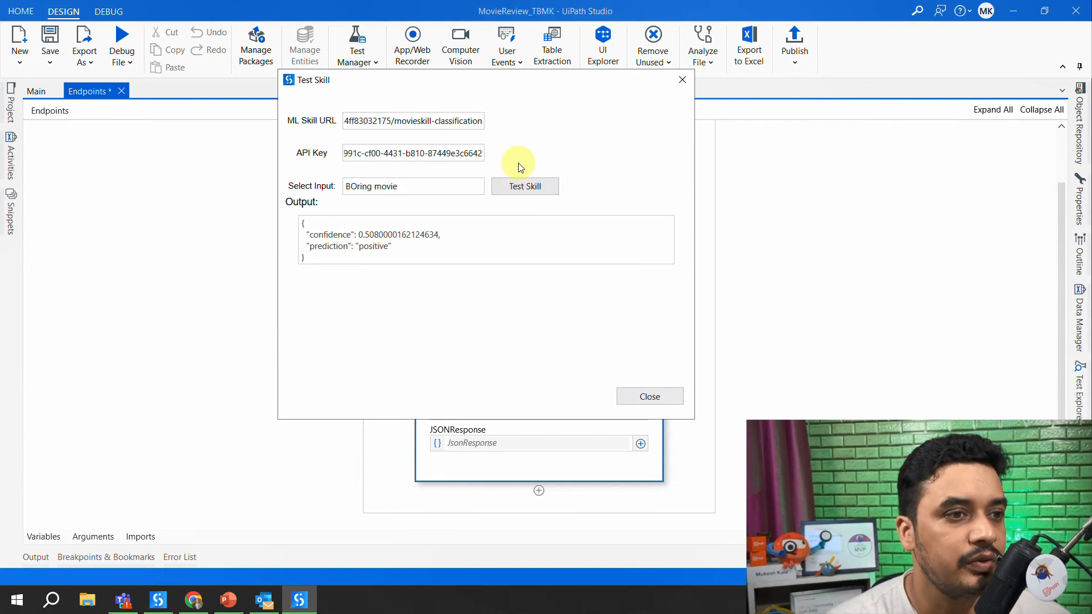
- Extend the test input to "BOring movie ,not so good", test the skill with it, and close the Test Skill dialog
double_click(374, 246)
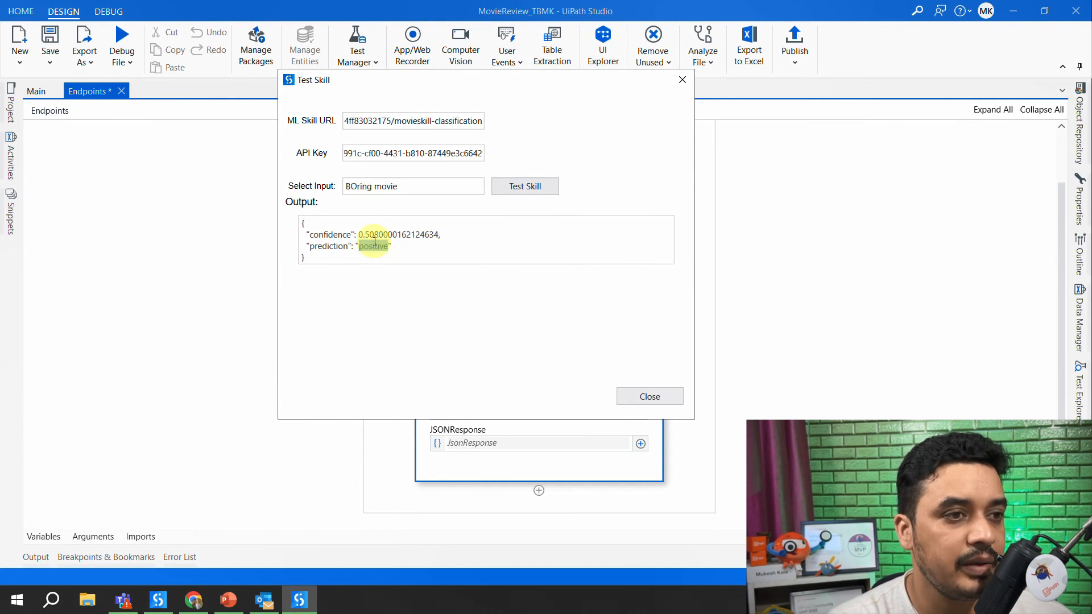
click(407, 189)
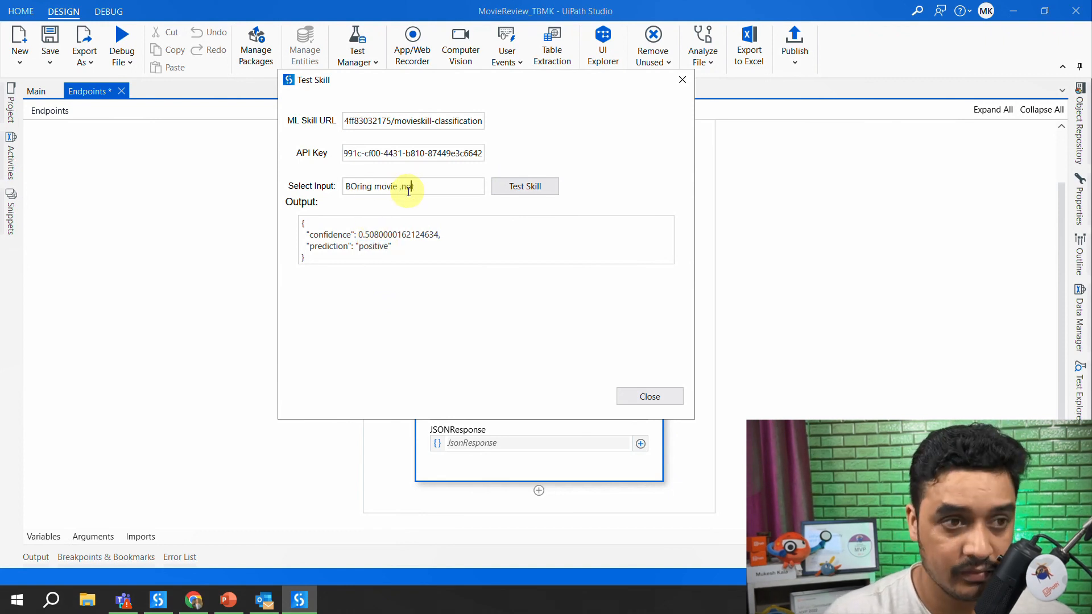
text(,ne)
key(BackSpace)
text(ot so good)
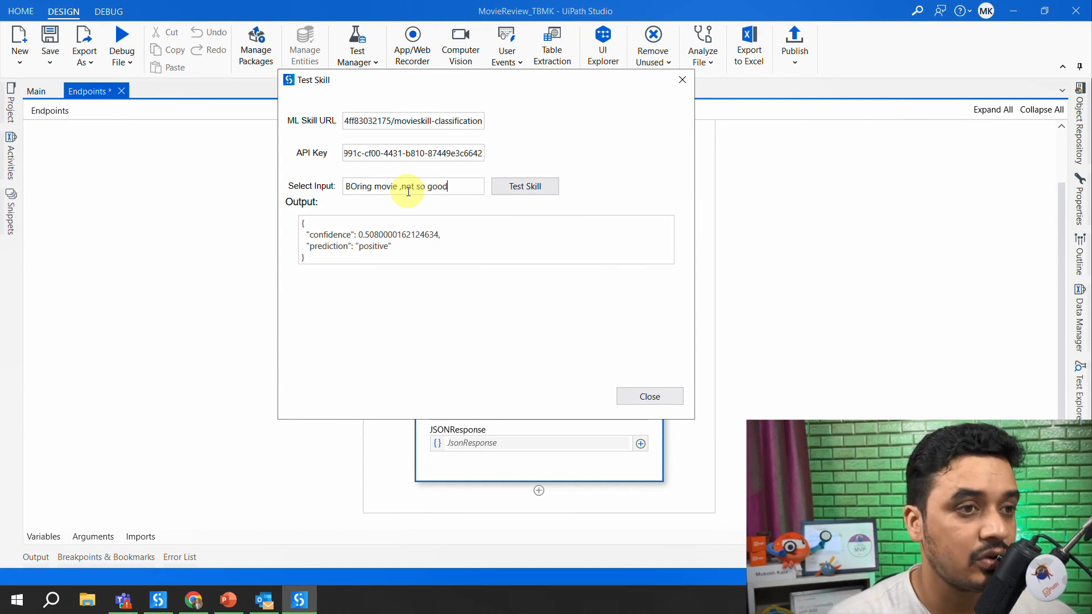
click(534, 189)
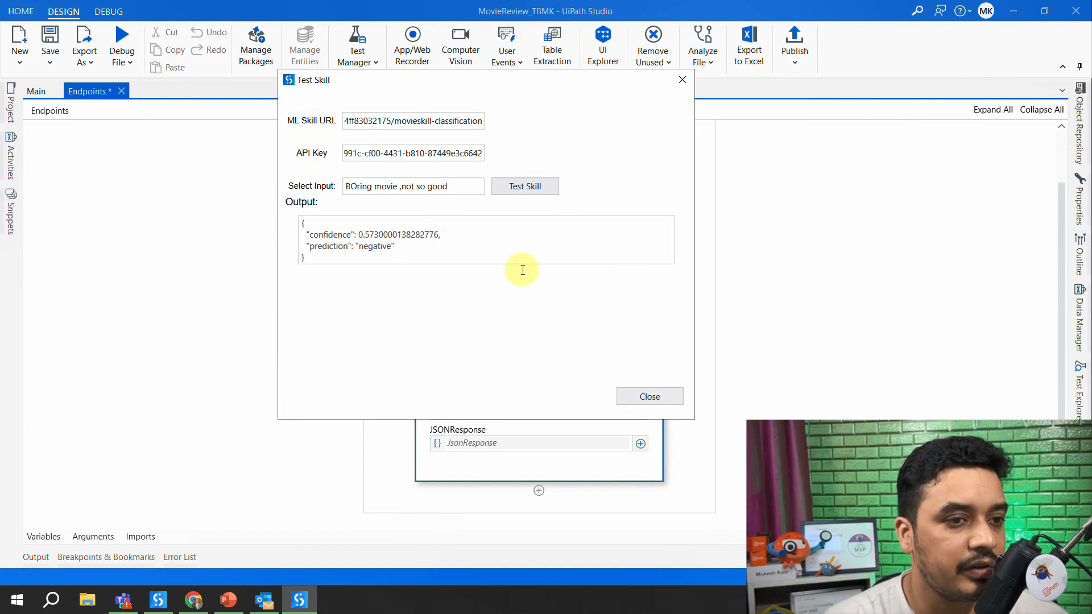
click(649, 398)
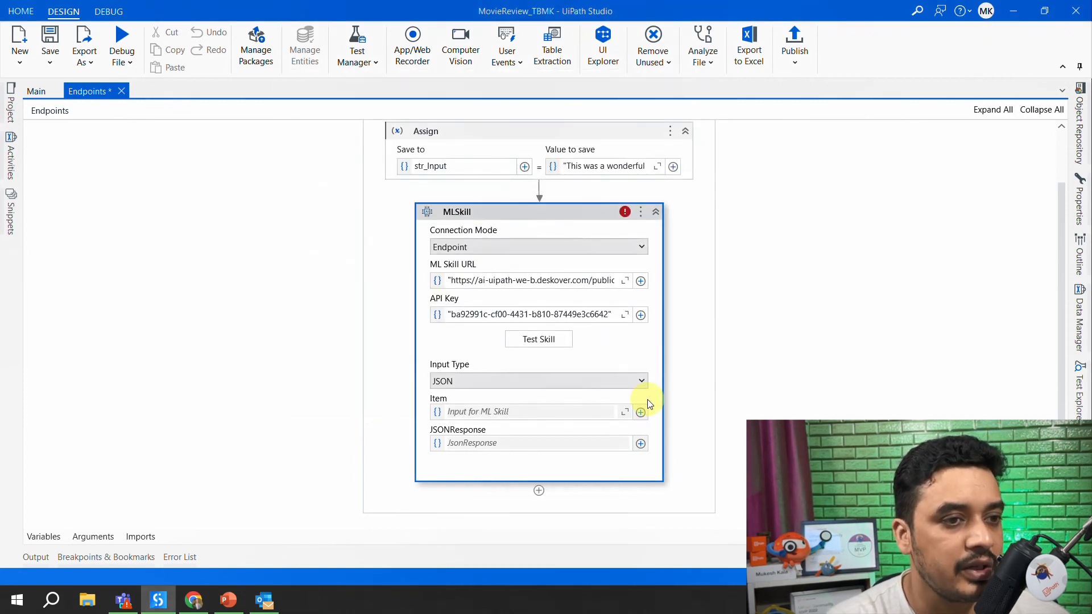
- Set the MLSkill activity's Item property to "i love the movie"
scroll(805, 272, down, 1)
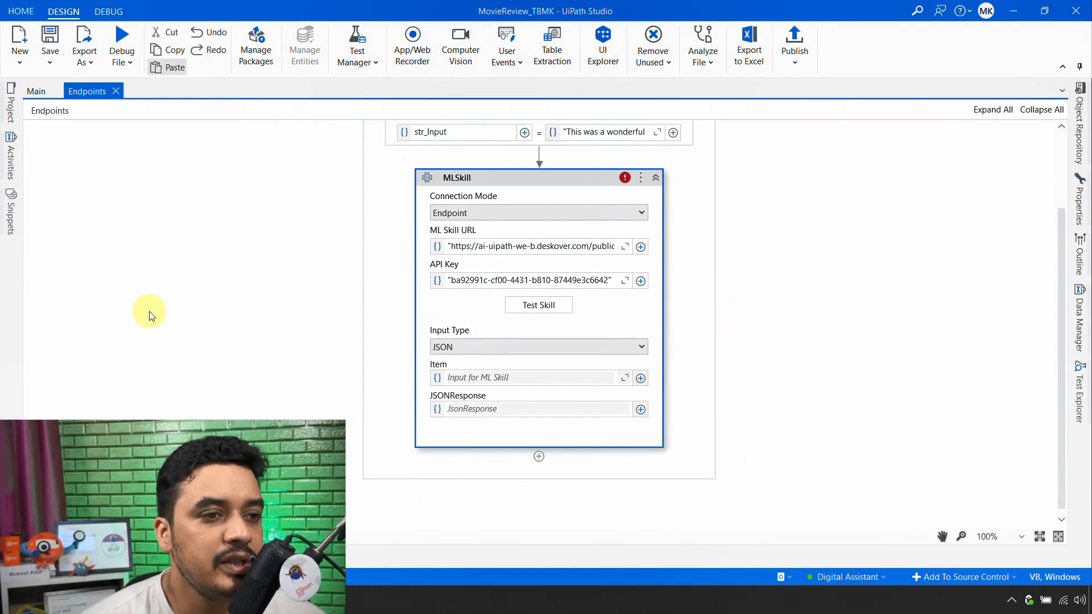
click(1079, 204)
click(939, 324)
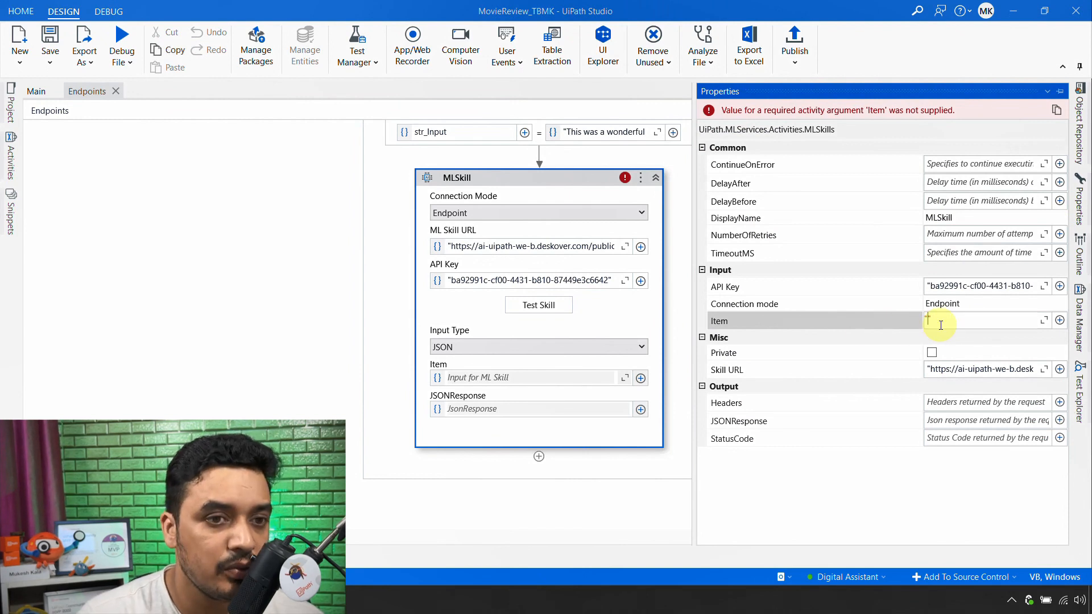
text("i love the ex)
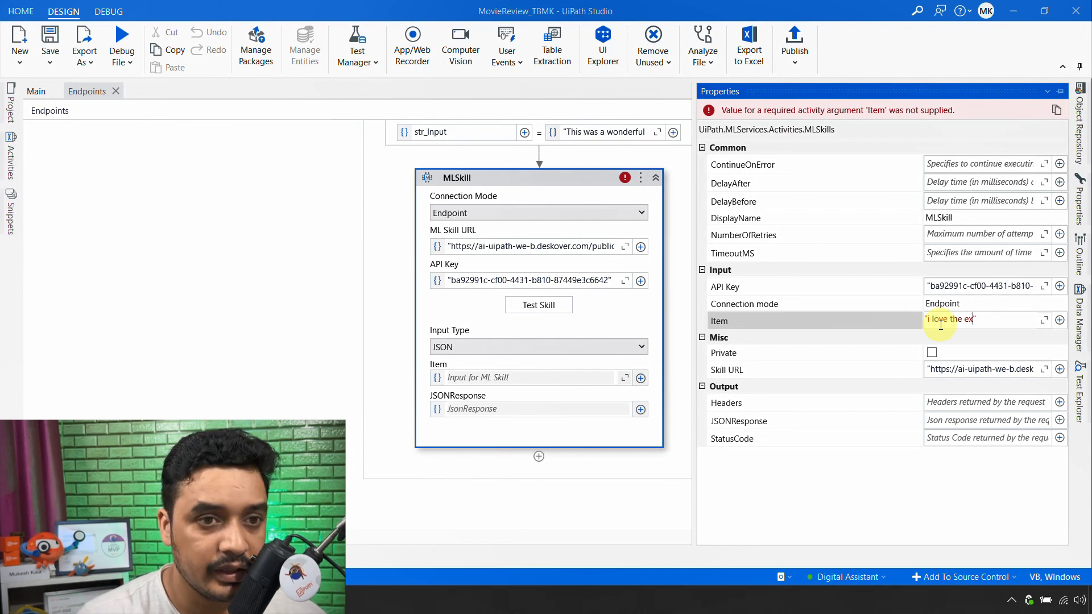
text(movi)
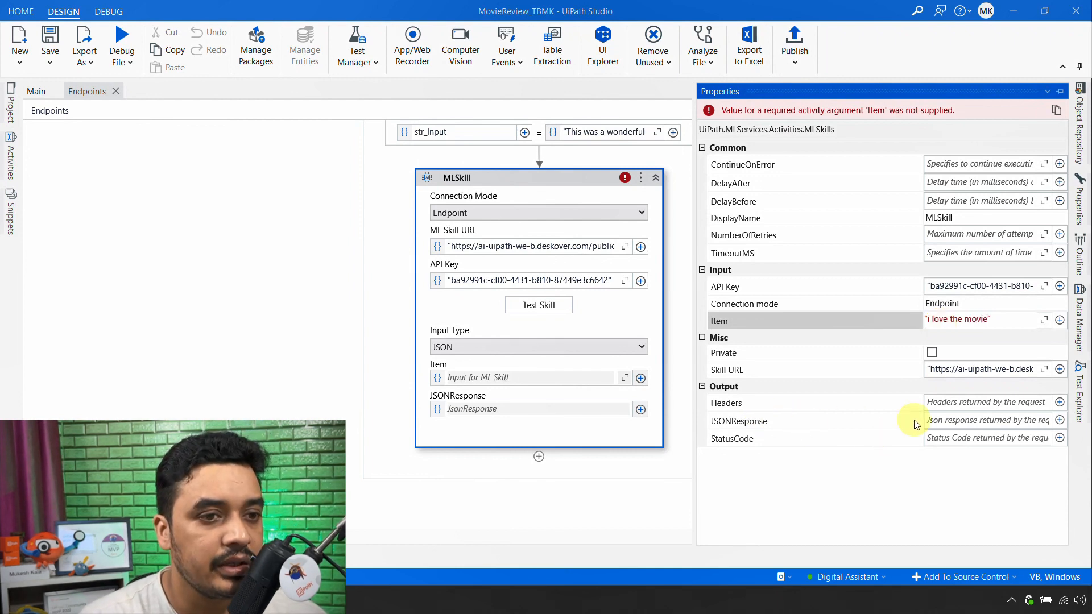
- Create the variable jsonreponse as the MLSkill activity's JSONResponse output
click(954, 425)
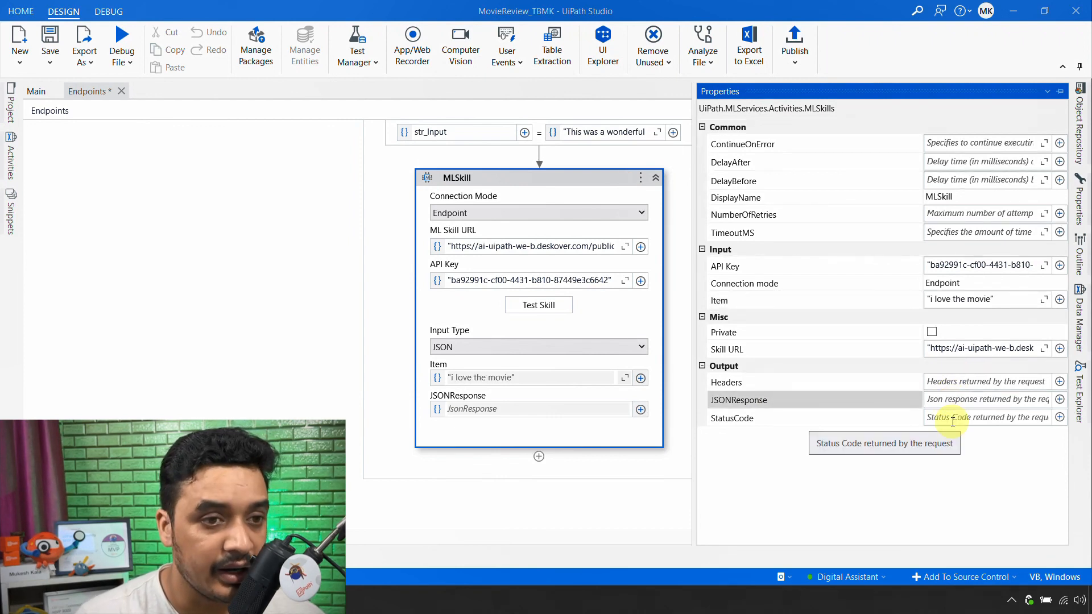
click(953, 401)
key(ctrl+k)
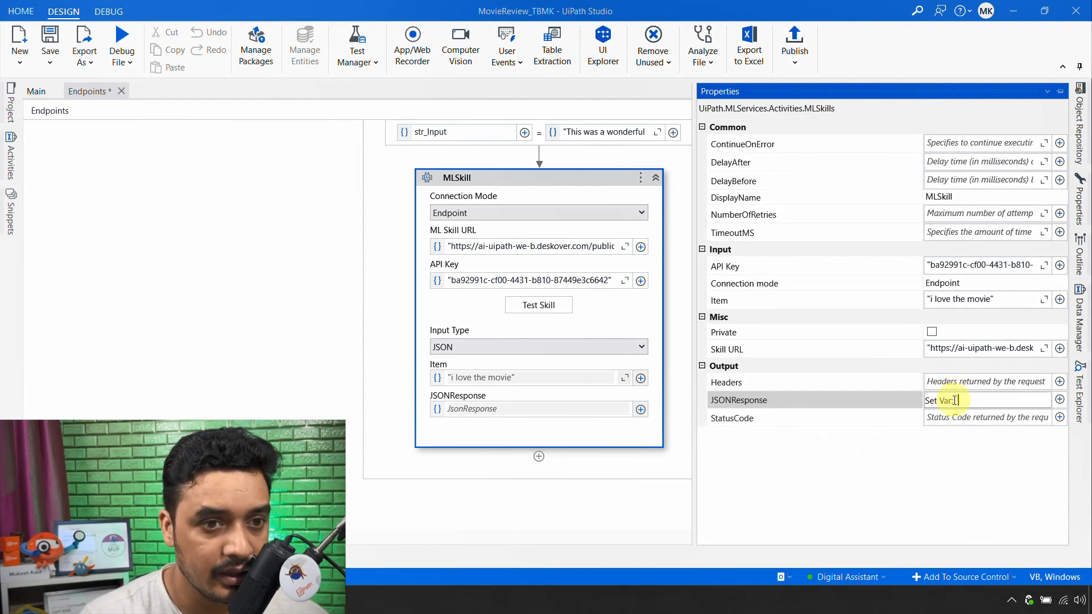
text(jsonrepon)
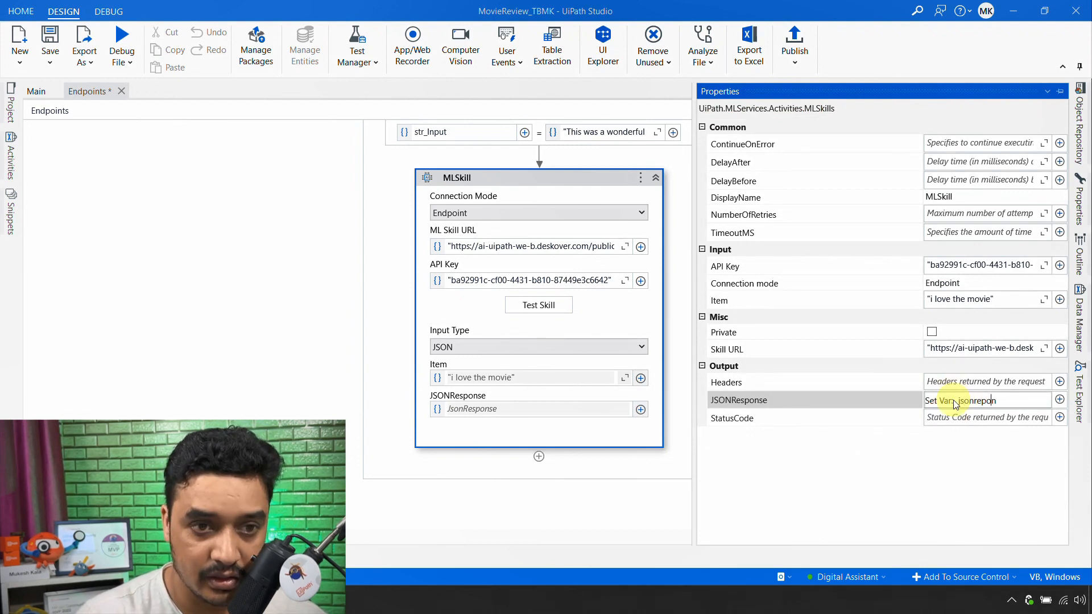
text(se)
key(Return)
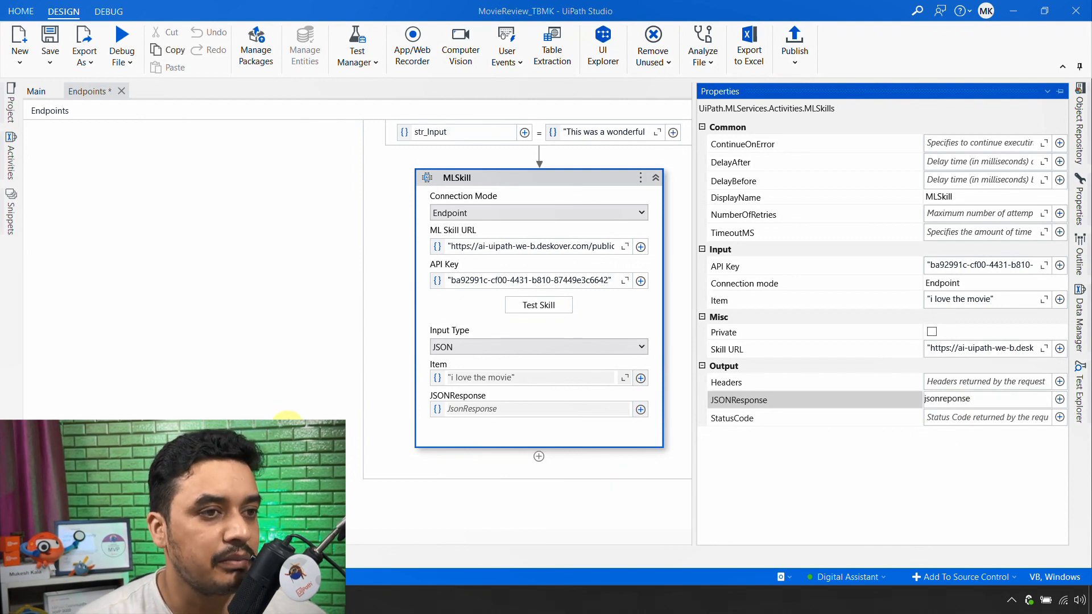
click(287, 426)
scroll(637, 215, up, 2)
click(520, 244)
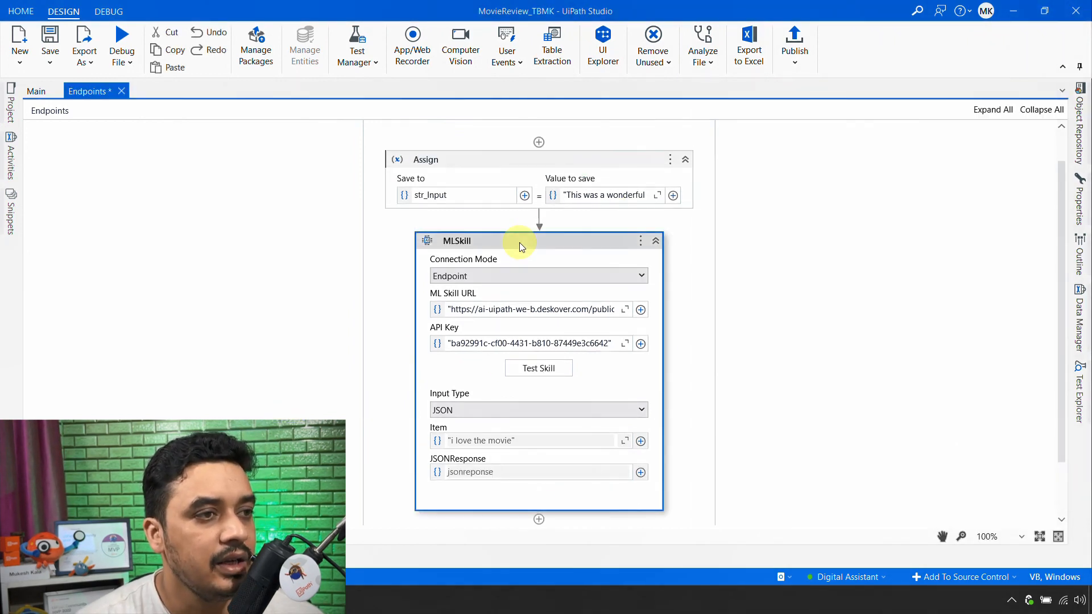
- Compare the Main workflow's Robot-mode MLSkill with the Endpoints version, and examine Main's response handling from Deserialize JSON through the Excel write activities
click(32, 91)
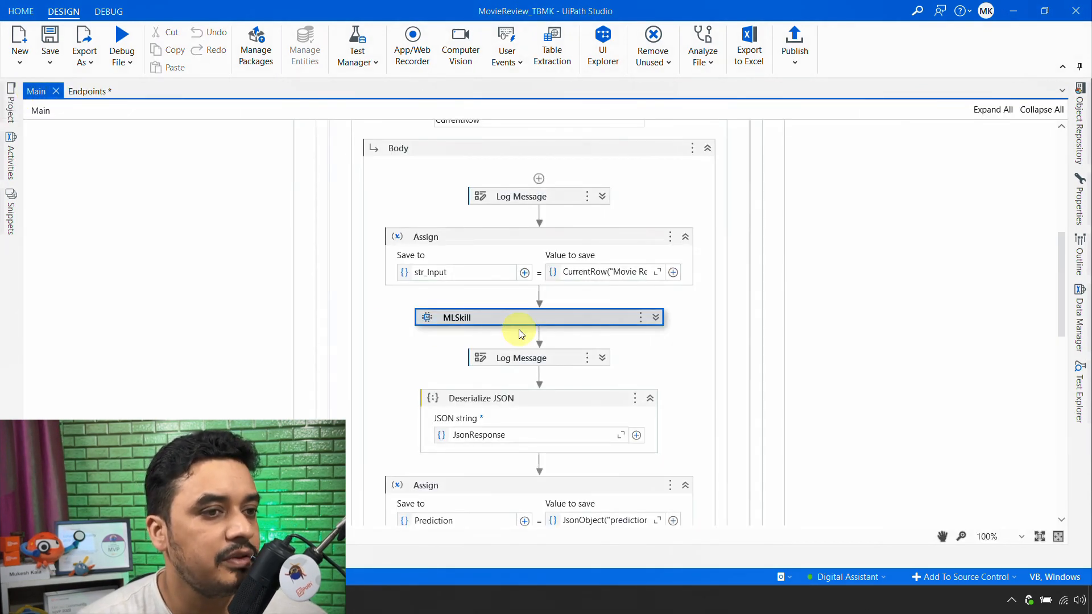
click(656, 318)
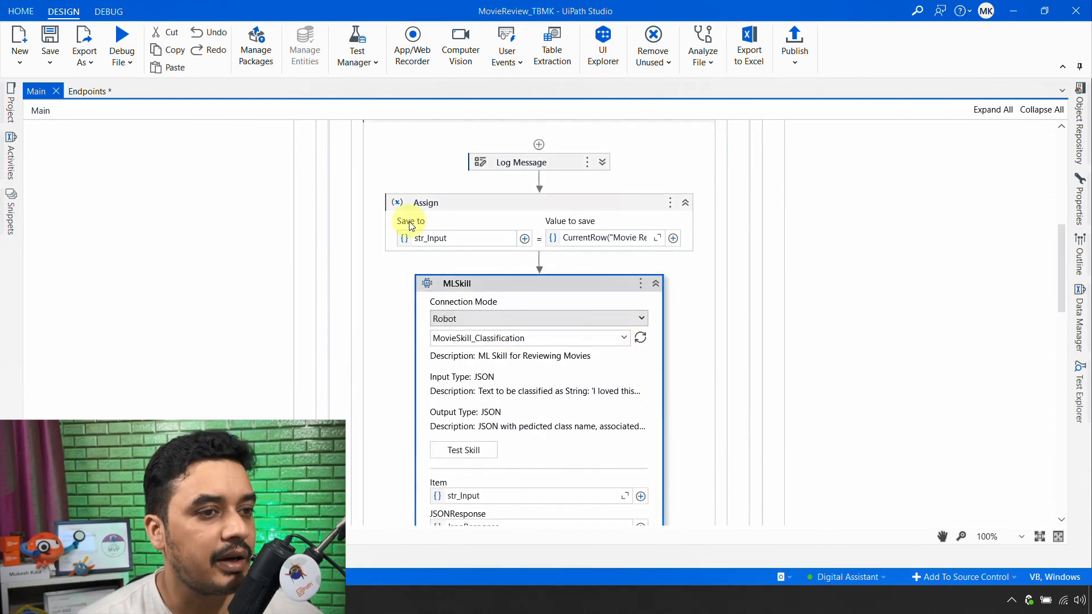
click(105, 92)
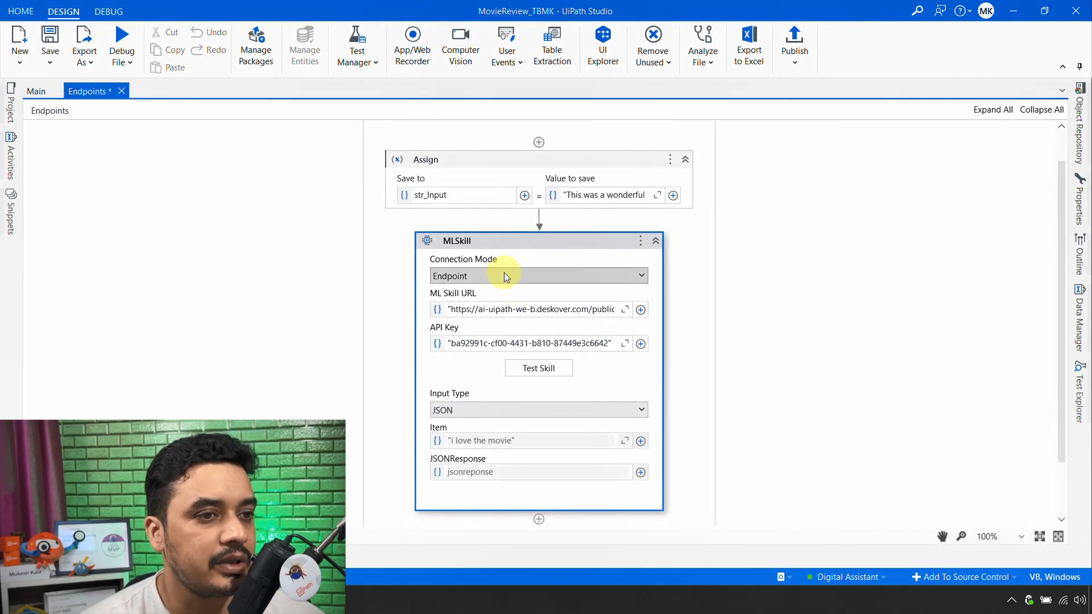
click(37, 91)
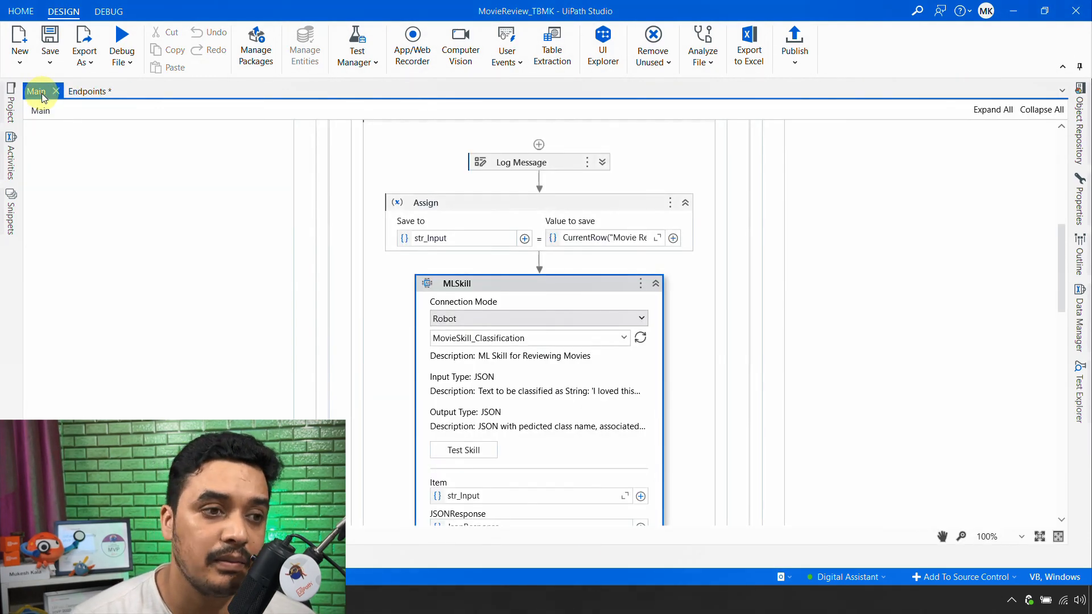
scroll(556, 407, down, 3)
scroll(500, 359, down, 5)
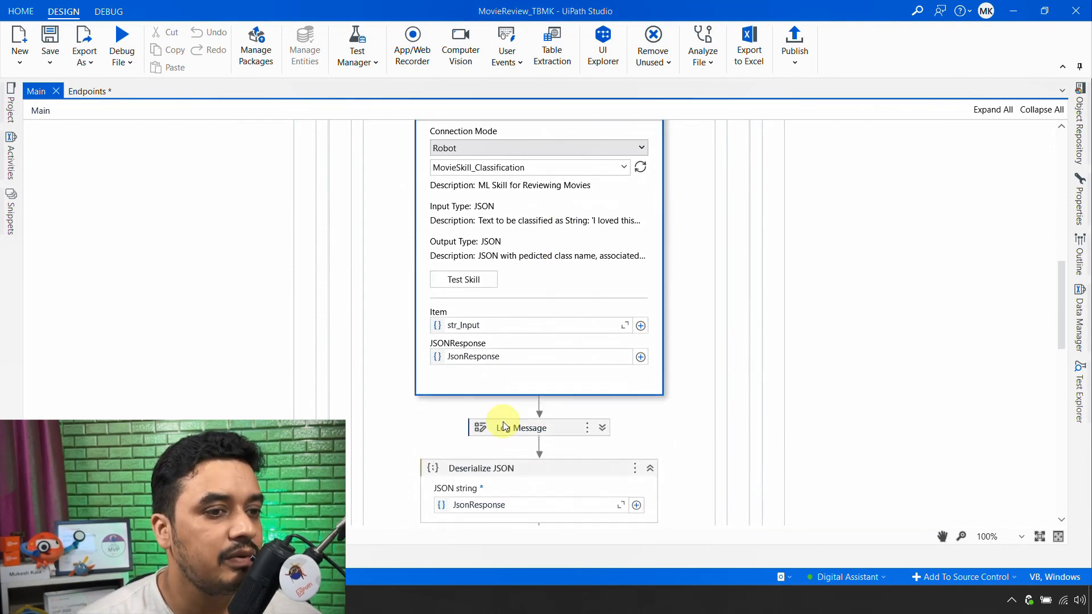
scroll(550, 414, down, 1)
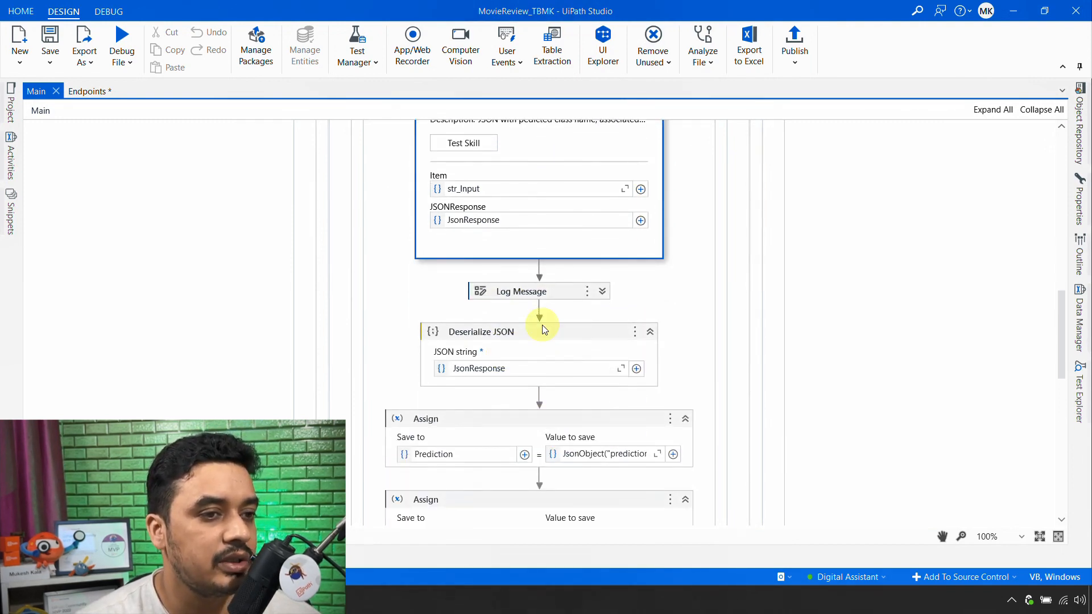
scroll(505, 366, down, 2)
scroll(437, 370, down, 1)
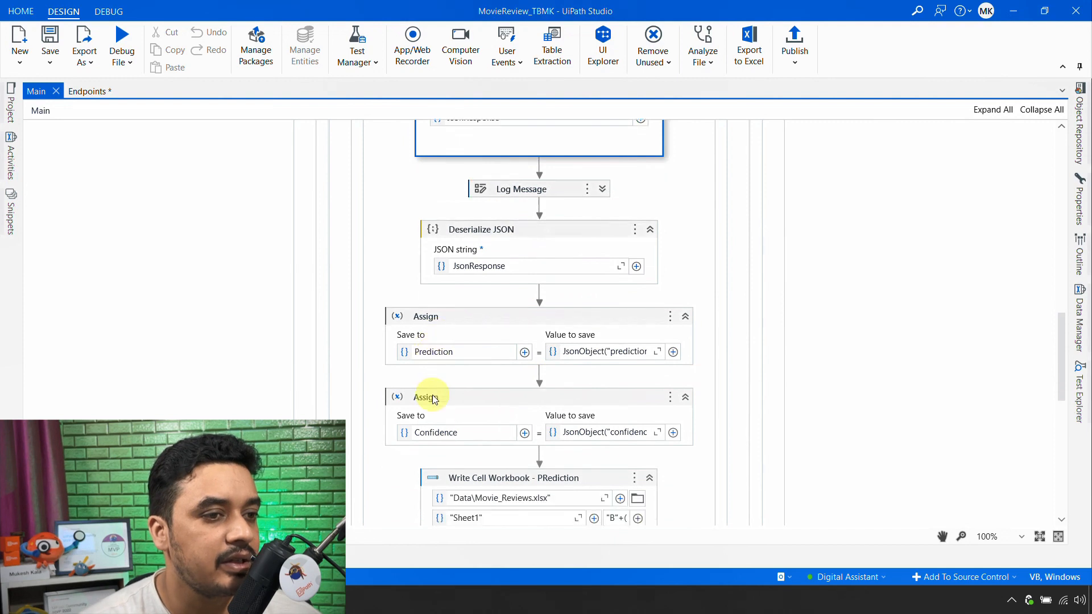
scroll(481, 387, down, 2)
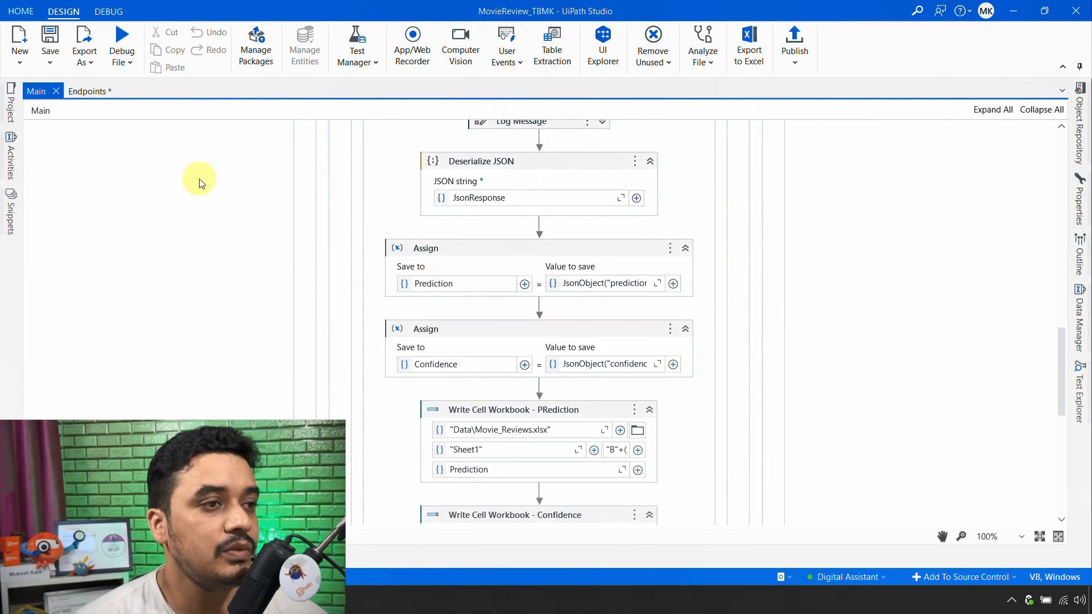
click(87, 91)
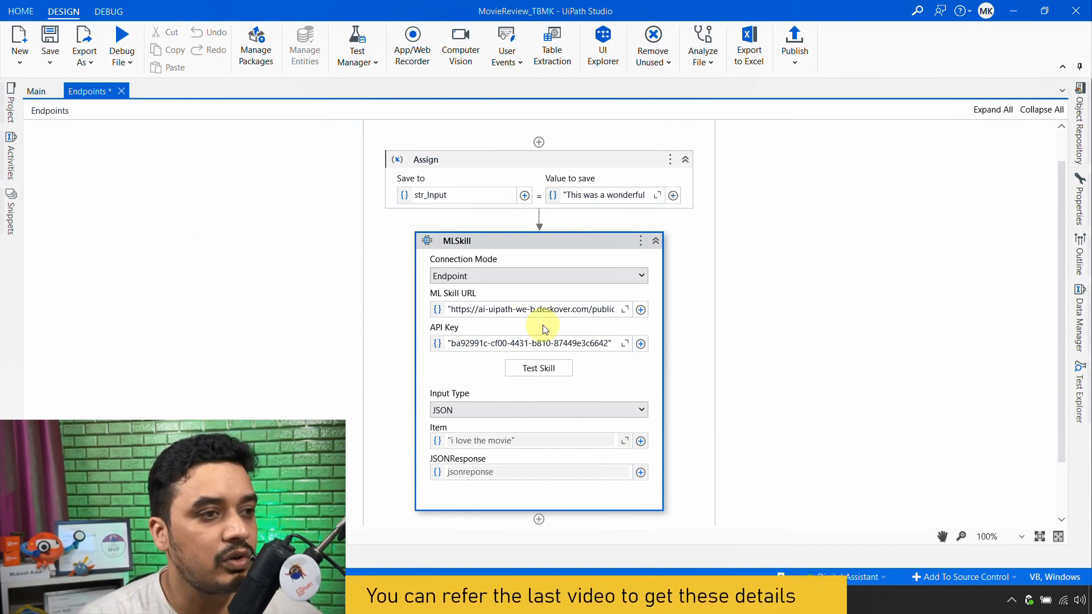
click(38, 91)
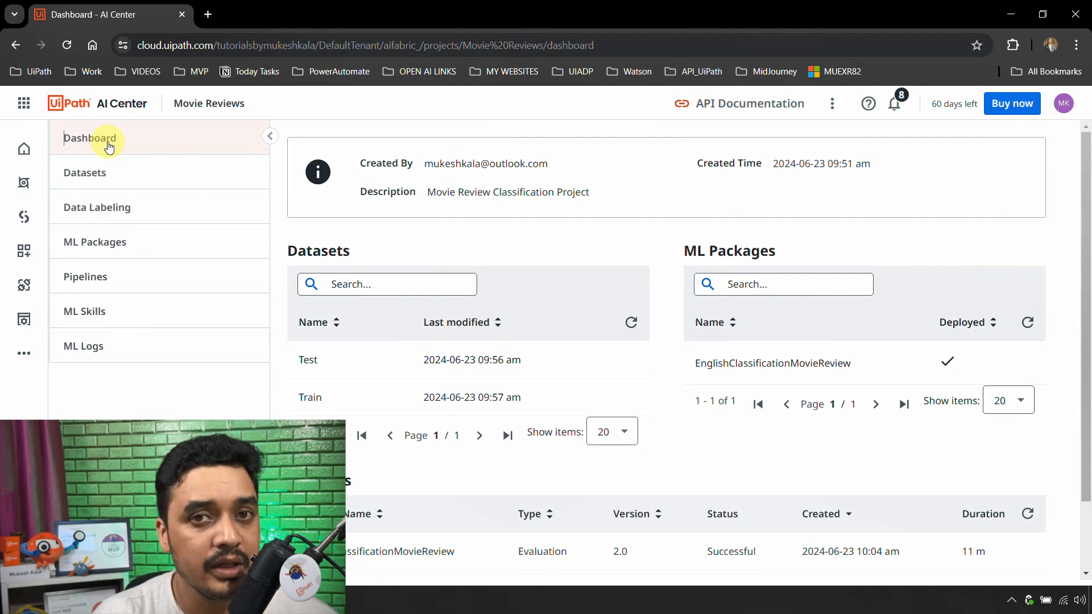
- Open MovieSkill_Classification in AI Center's ML Skills, review its deployment update options, and cancel without updating
click(134, 317)
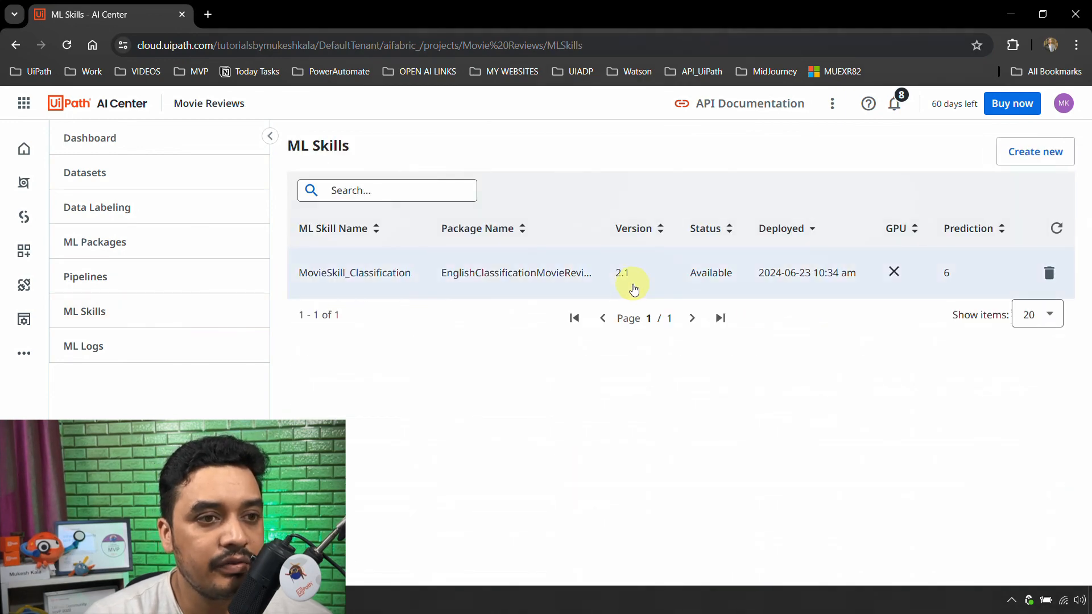
click(355, 289)
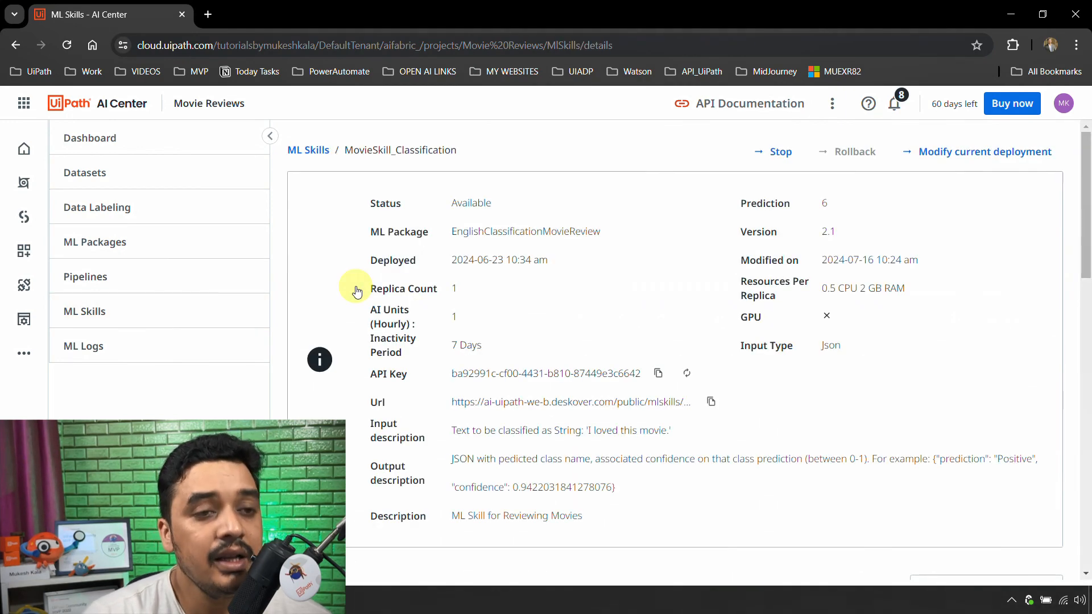
click(980, 163)
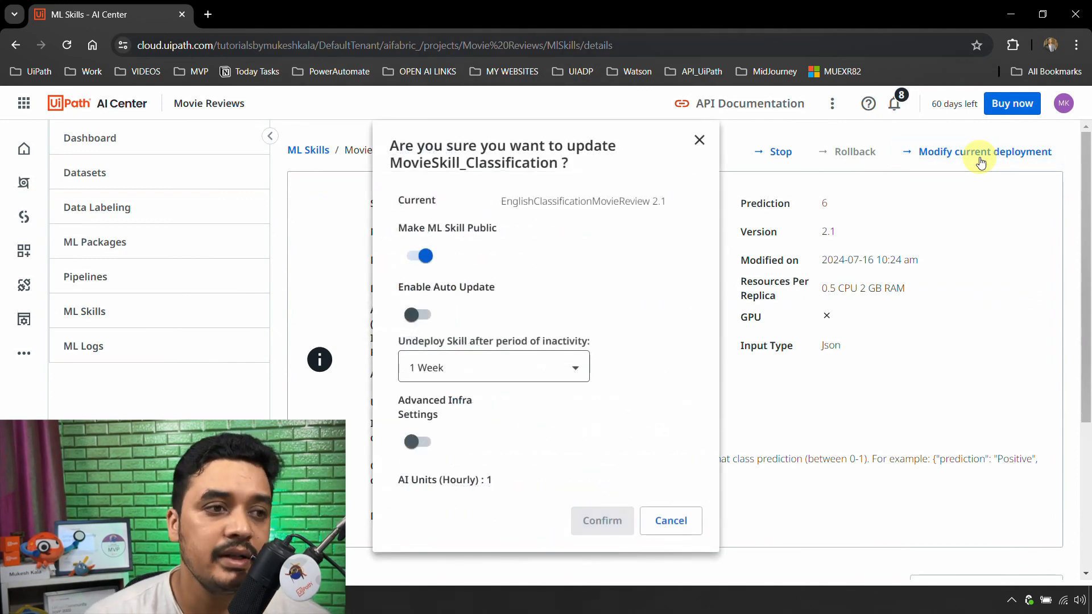
click(676, 521)
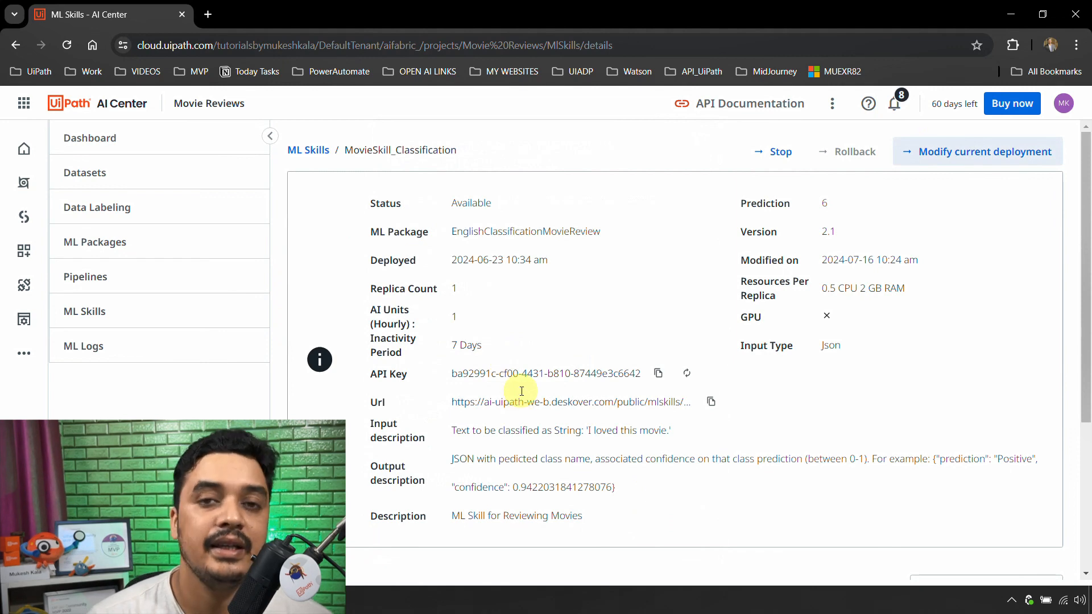